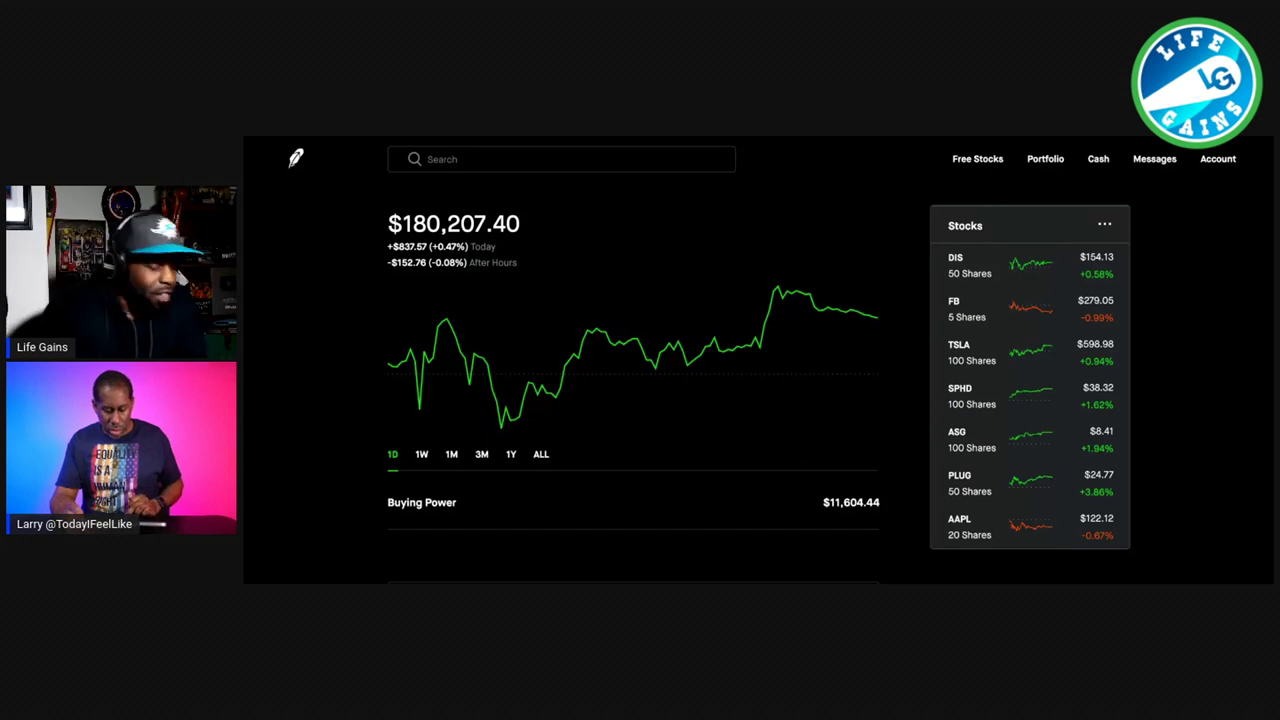
Find AYRO in the Stocks watchlist and open its stock page.
scroll(983, 343, "down", 1)
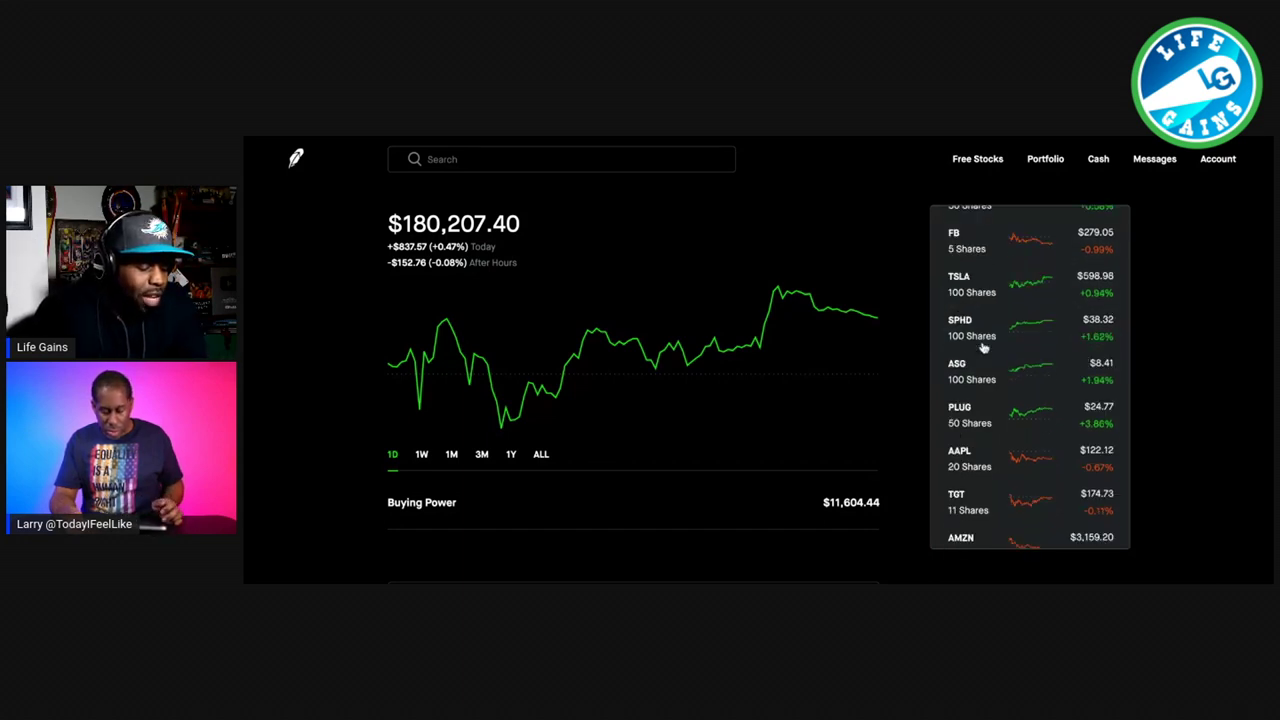
scroll(983, 343, "down", 4)
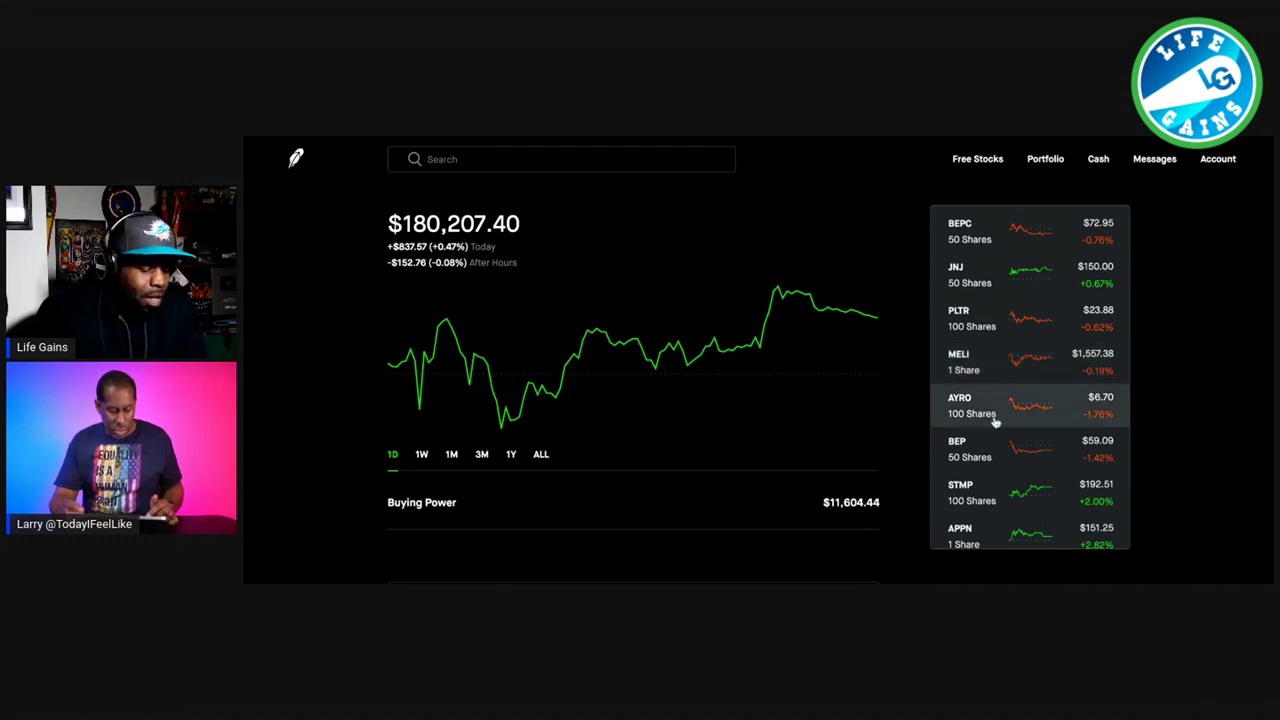
scroll(994, 414, "down", 3)
scroll(994, 420, "down", 3)
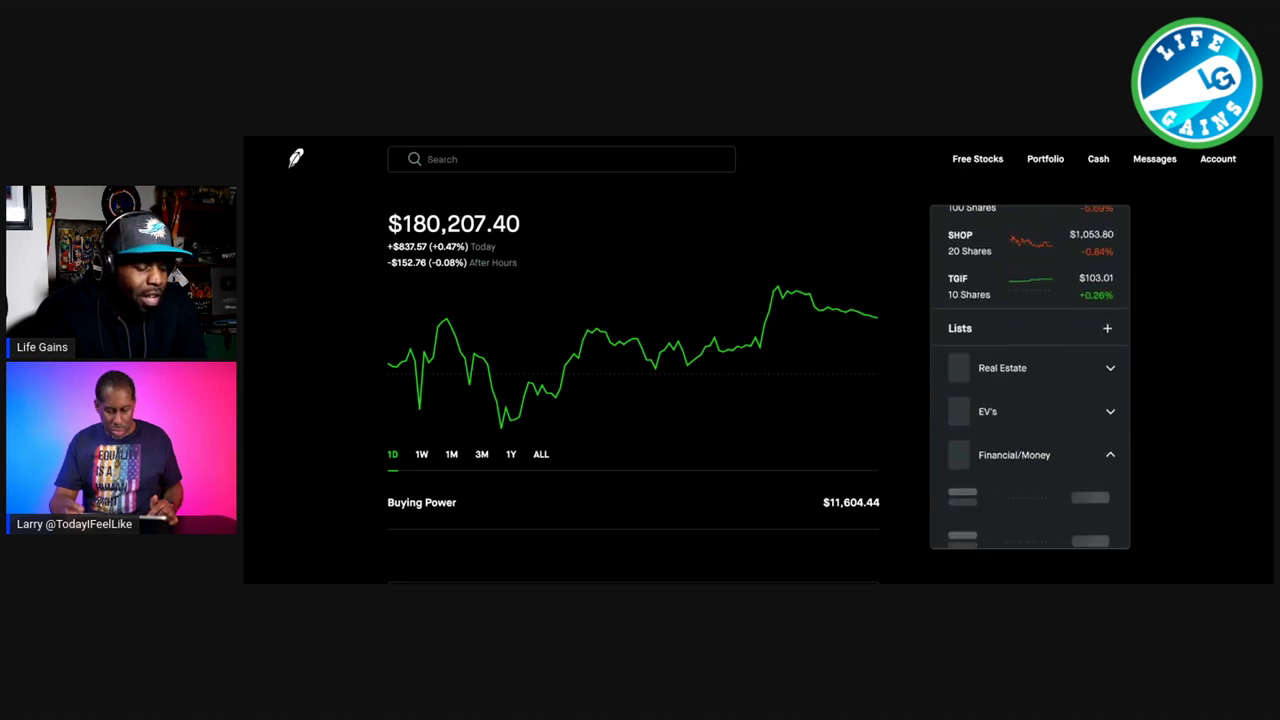
scroll(996, 400, "up", 4)
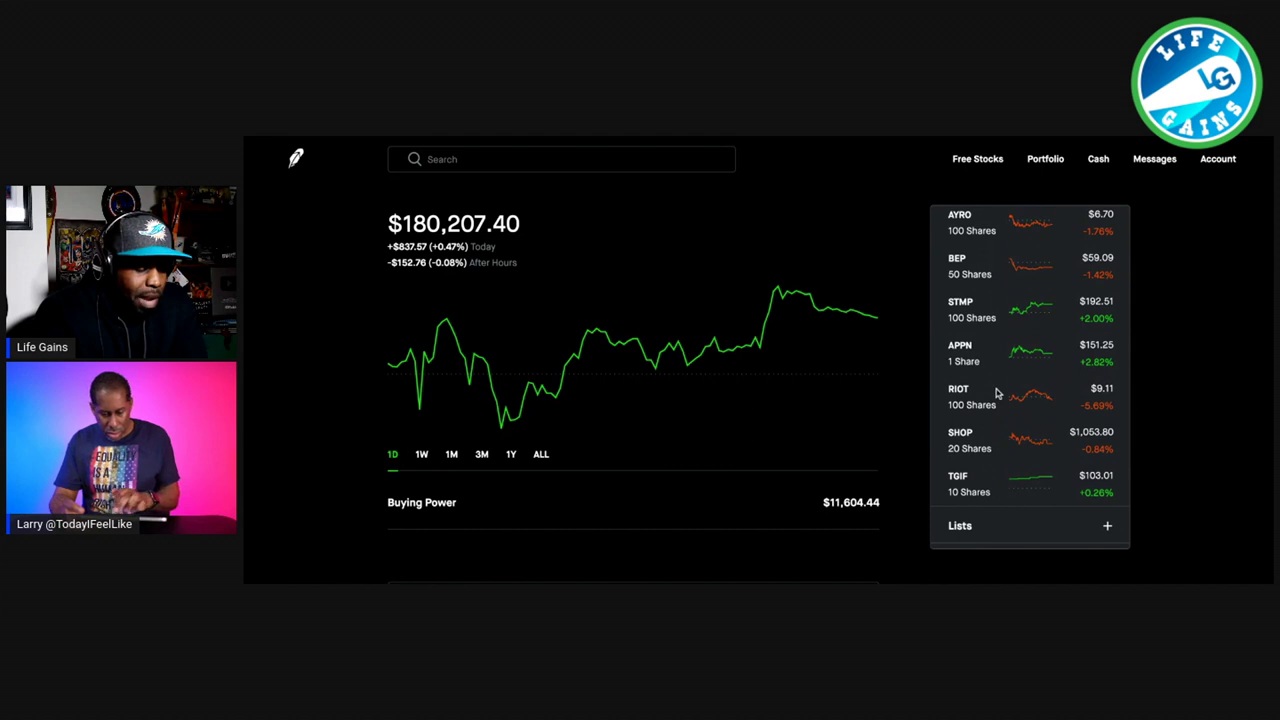
scroll(990, 360, "up", 1)
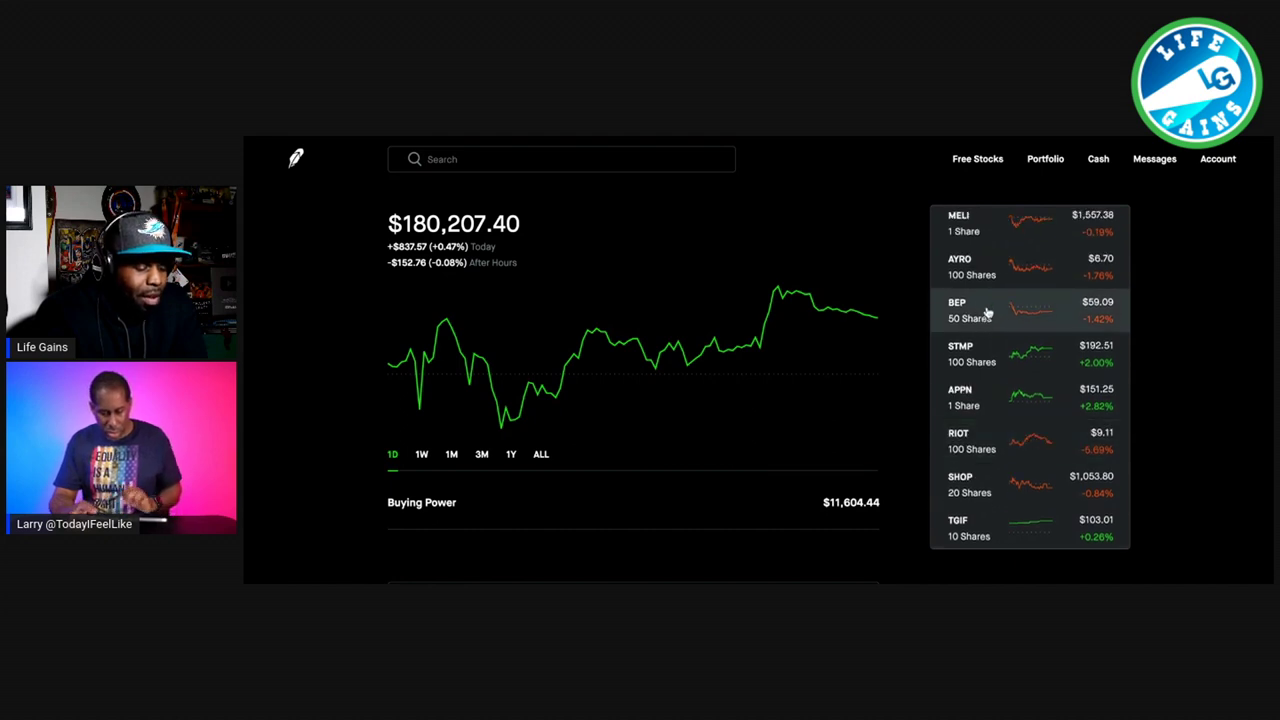
left_click(996, 273)
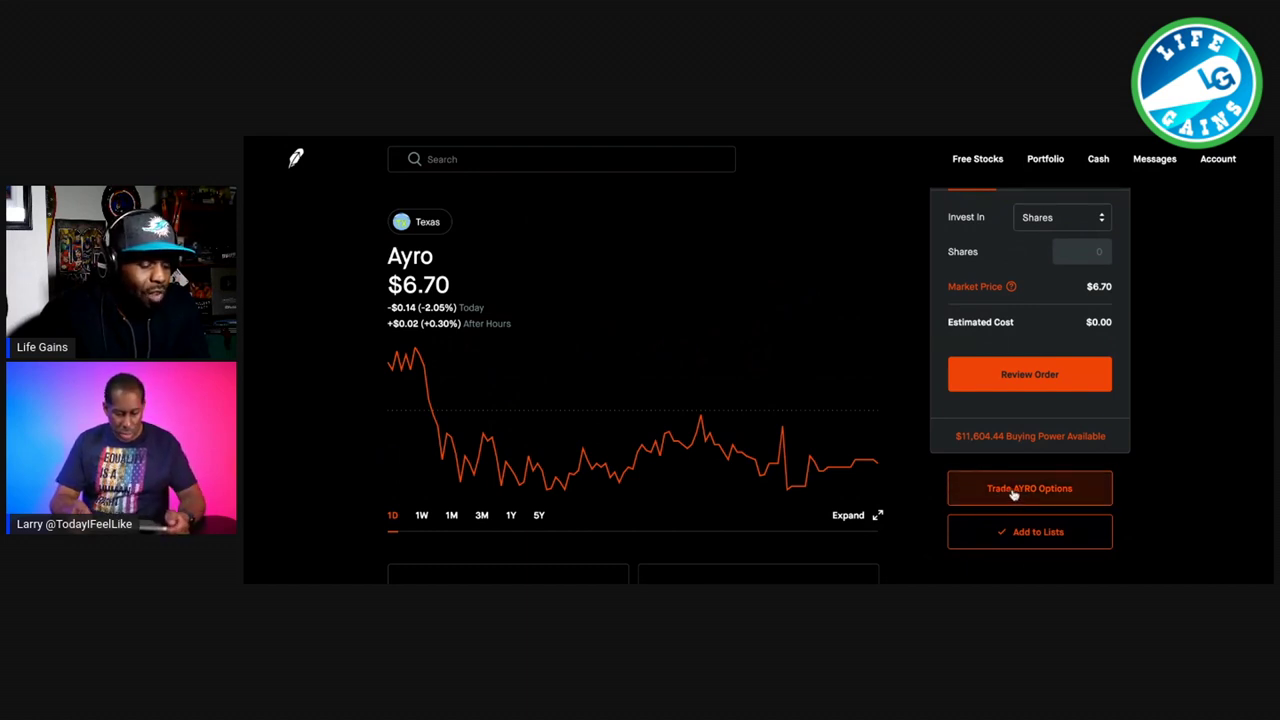
Cycle the AYRO chart through the 5Y, 1Y, 3M and 1M ranges, ending on 1W (-17.99%).
scroll(771, 445, "down", 1)
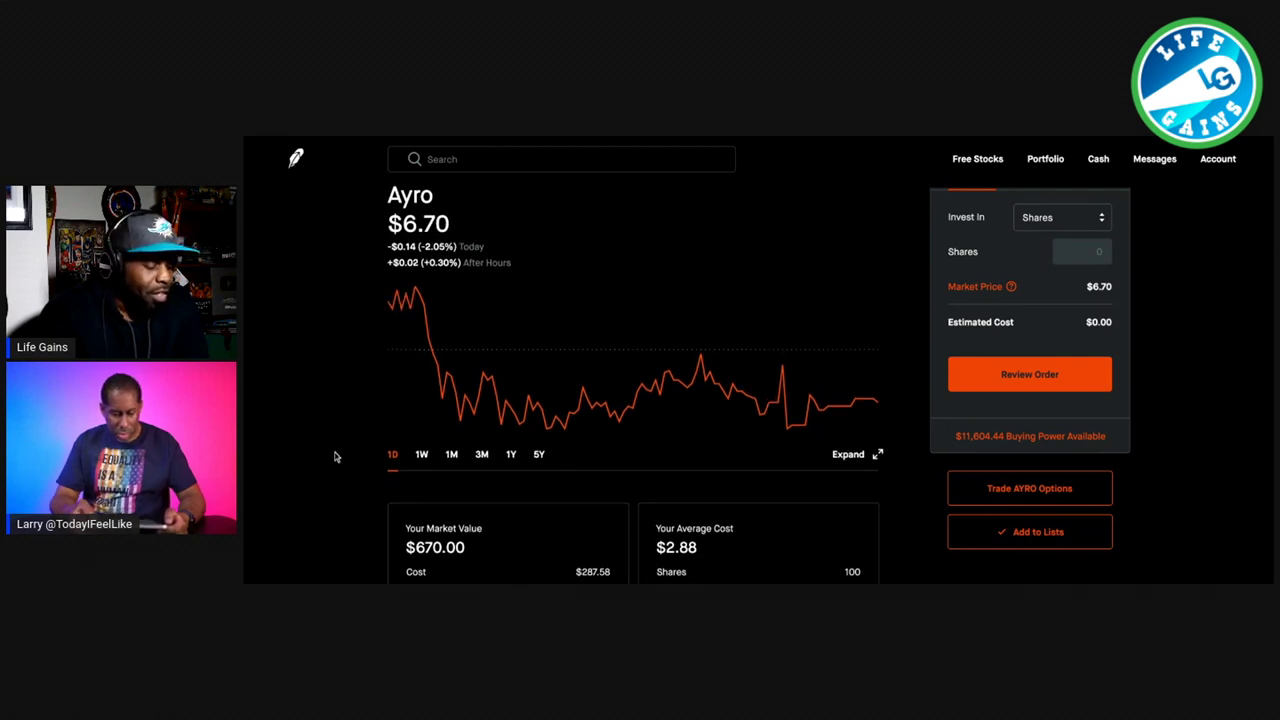
left_click(540, 456)
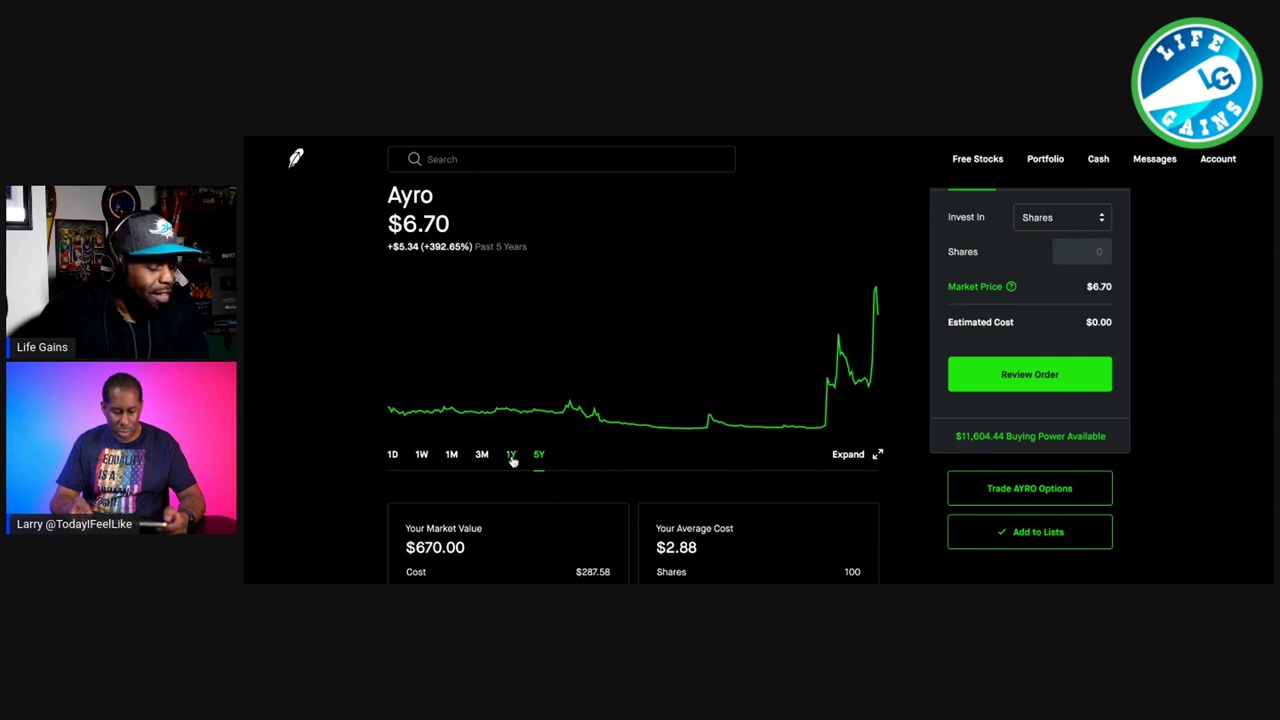
left_click(511, 456)
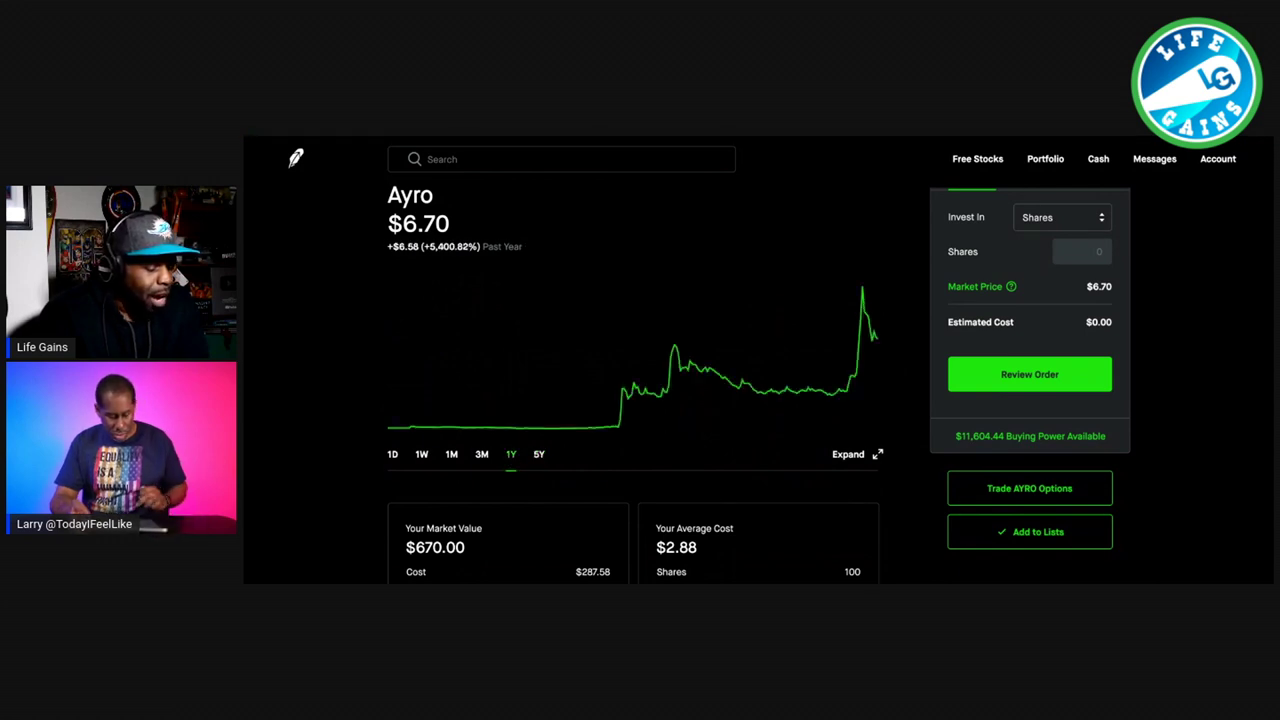
left_click(482, 456)
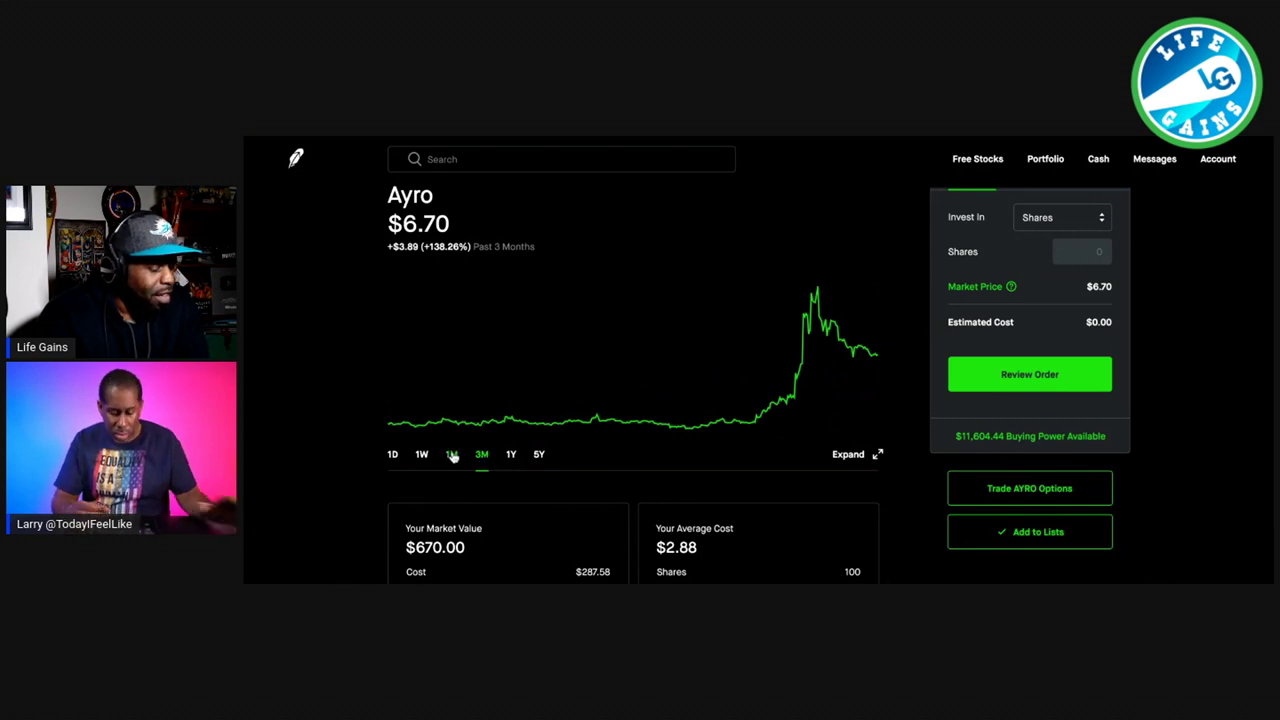
left_click(451, 456)
left_click(422, 458)
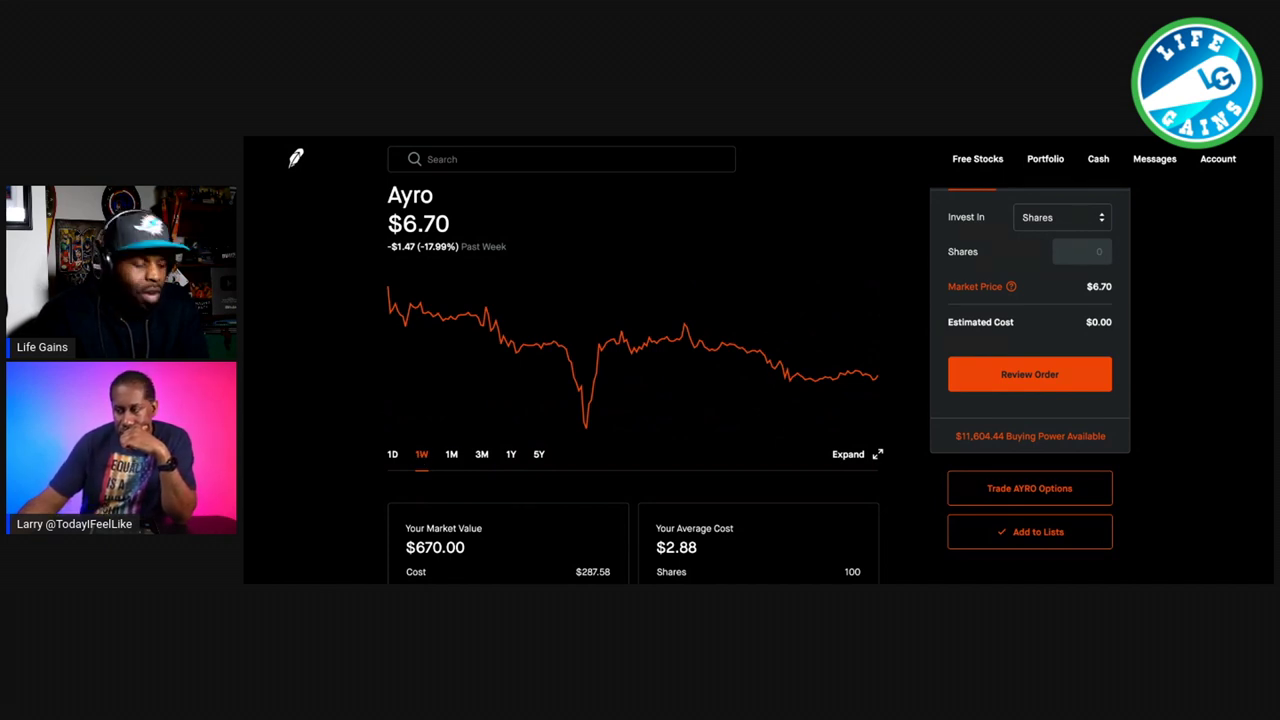
Review AYRO's market cap, volume and 52-week range, then bring up its options chain.
scroll(640, 455, "down", 2)
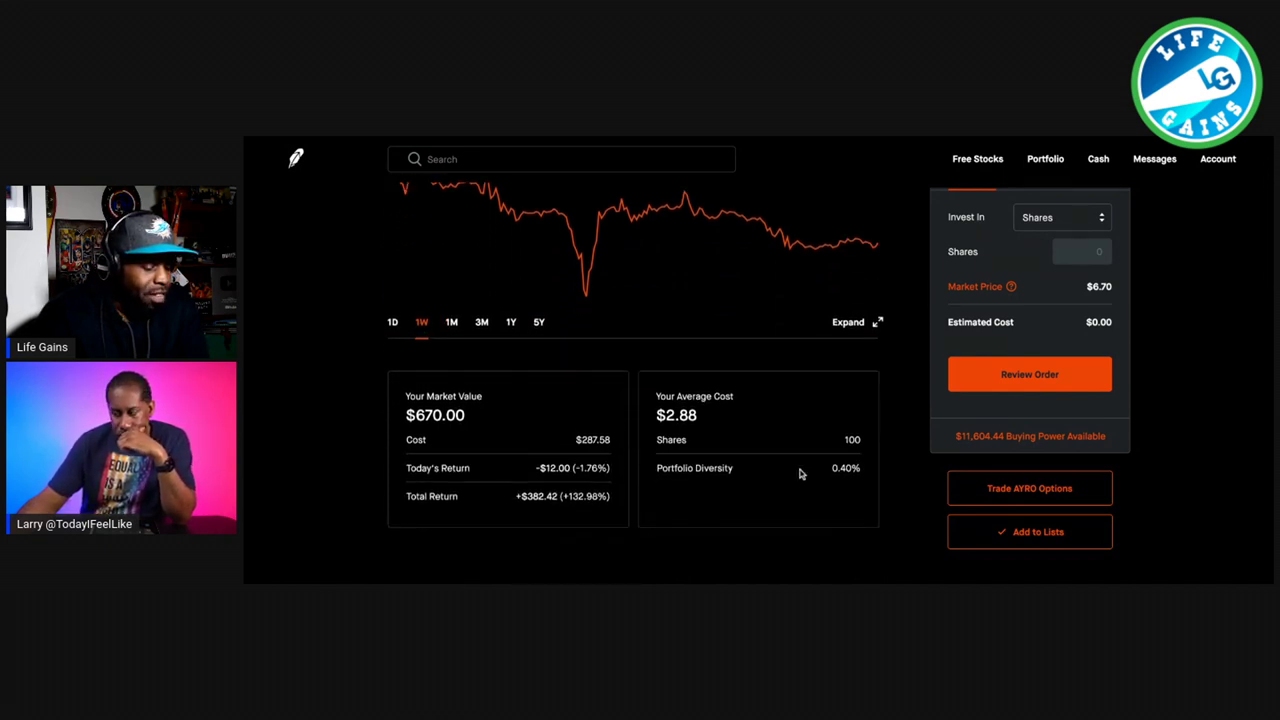
scroll(760, 515, "down", 1)
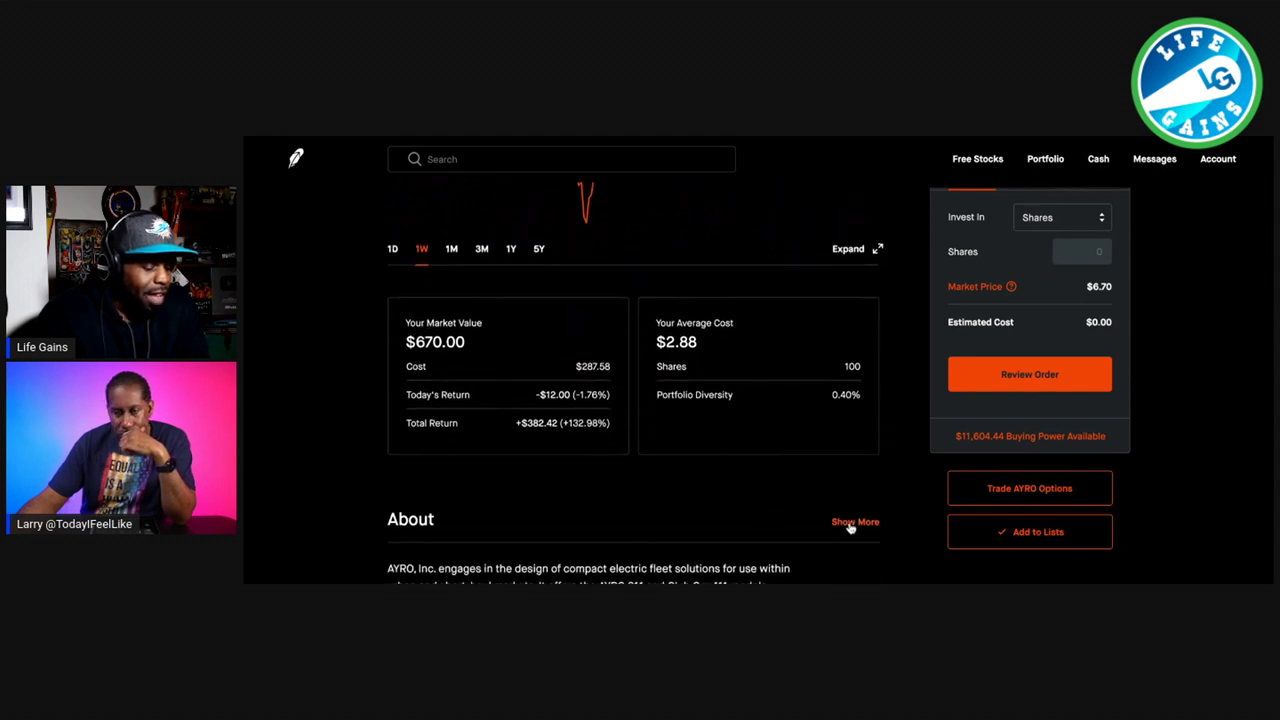
scroll(738, 509, "down", 2)
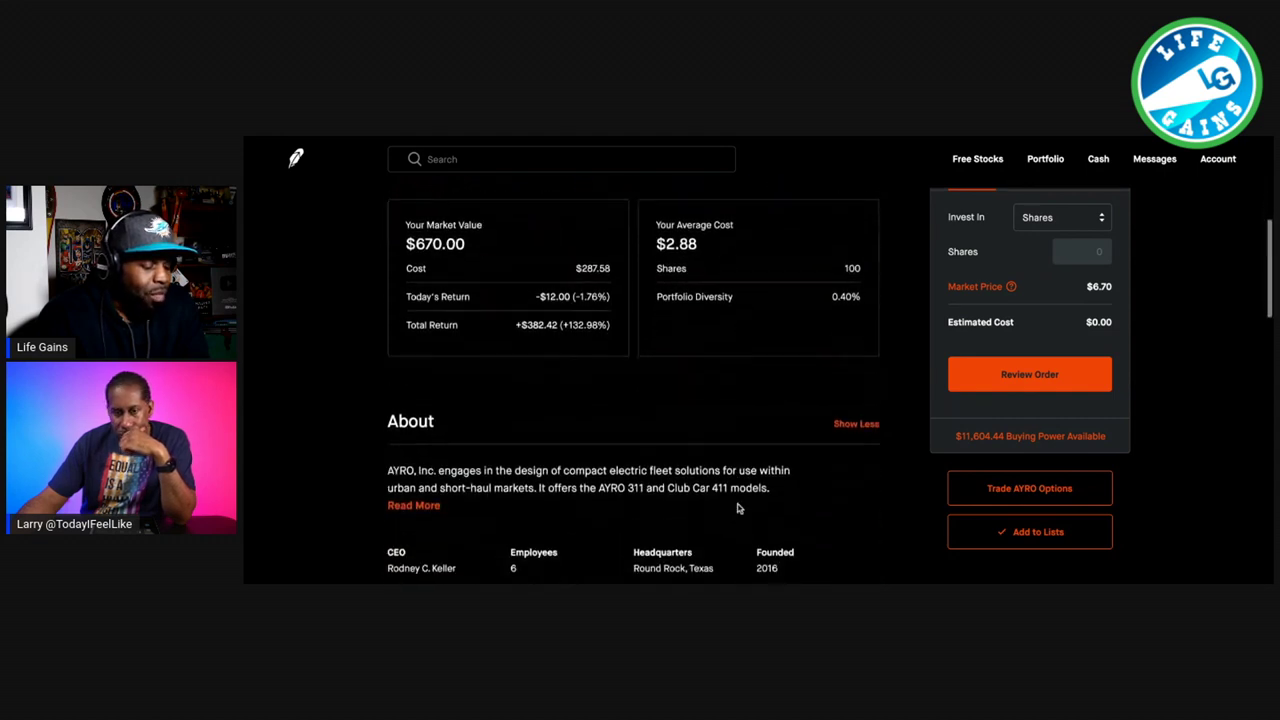
scroll(738, 509, "down", 2)
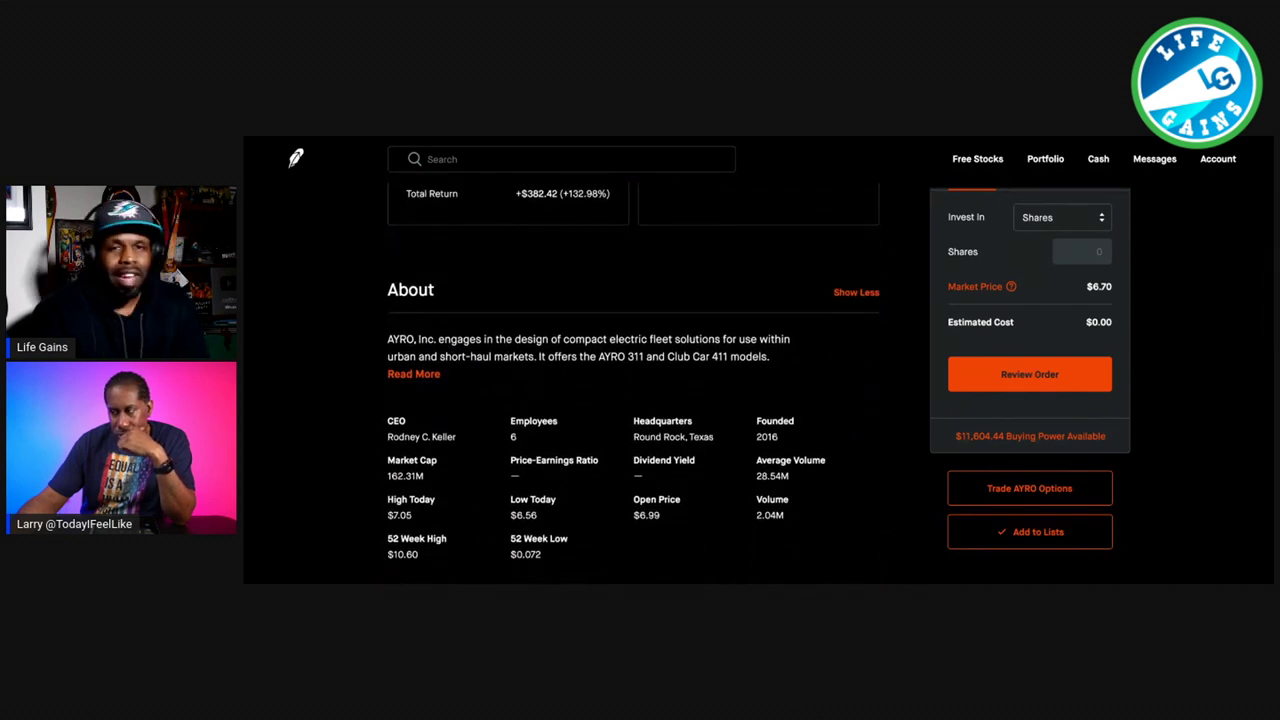
scroll(1058, 567, "up", 1)
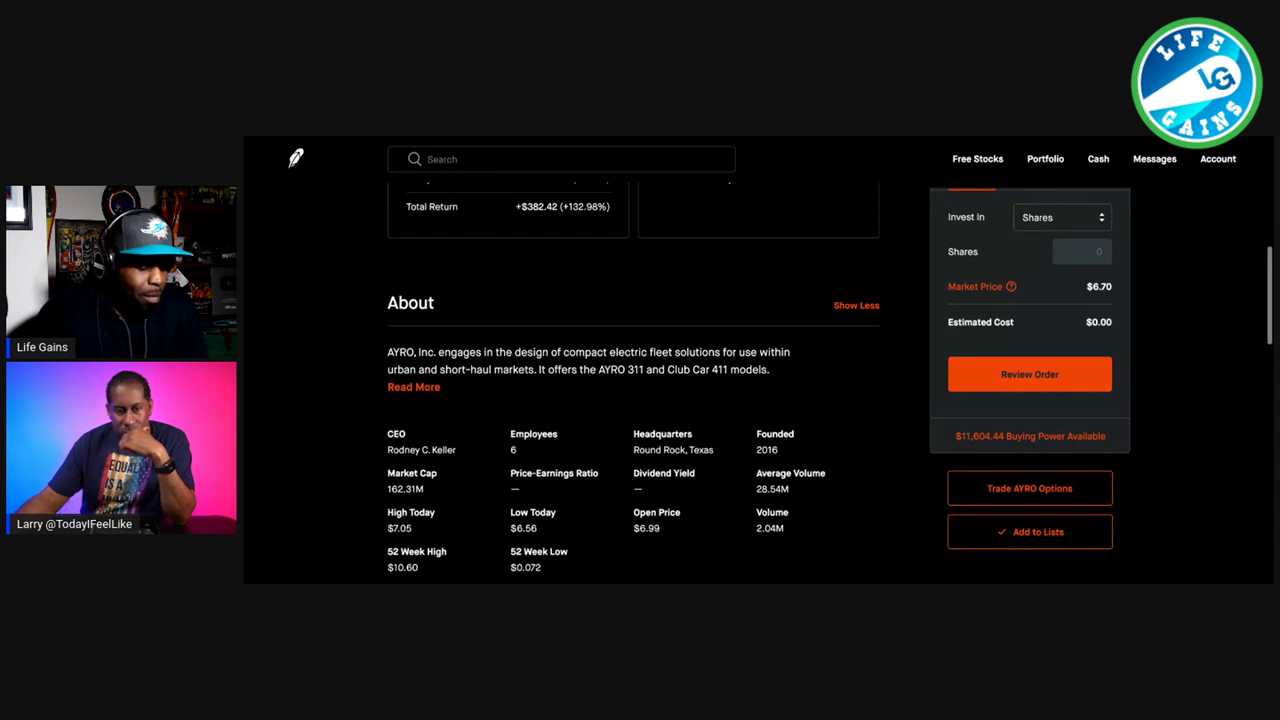
left_click(1012, 492)
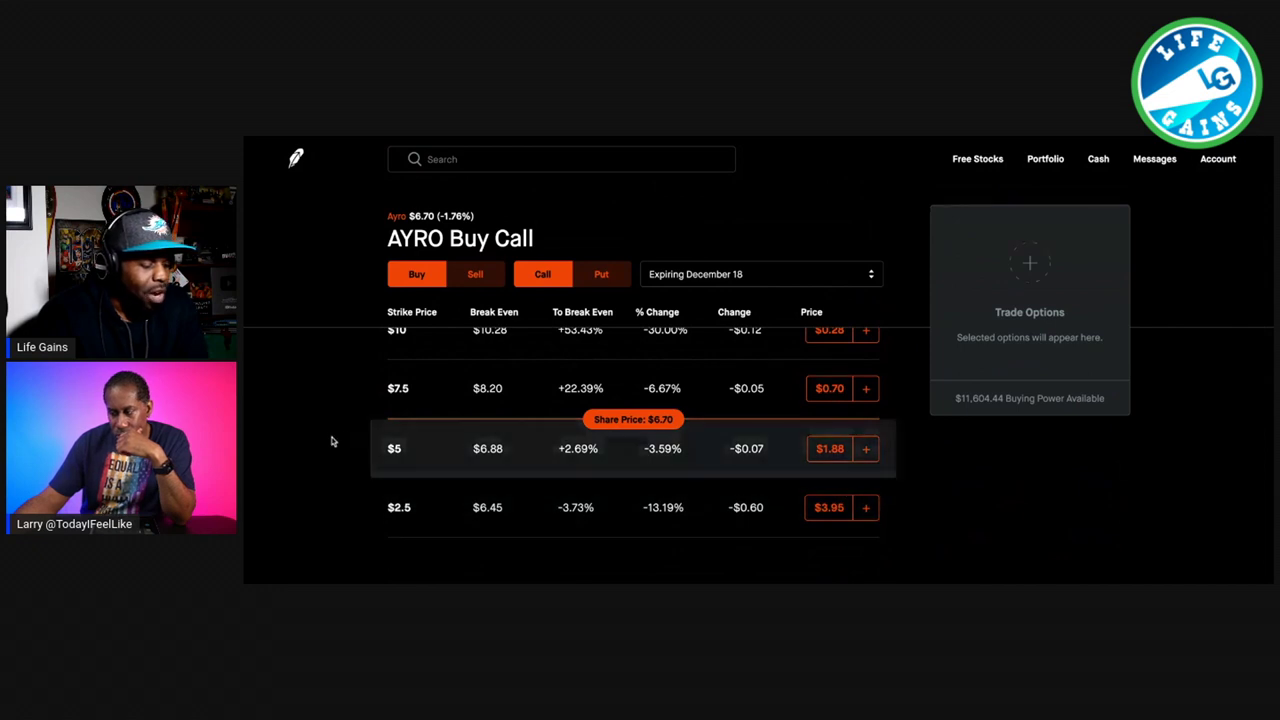
Switch the AYRO chain to Sell Put, keeping the December 18 expiration.
left_click(475, 274)
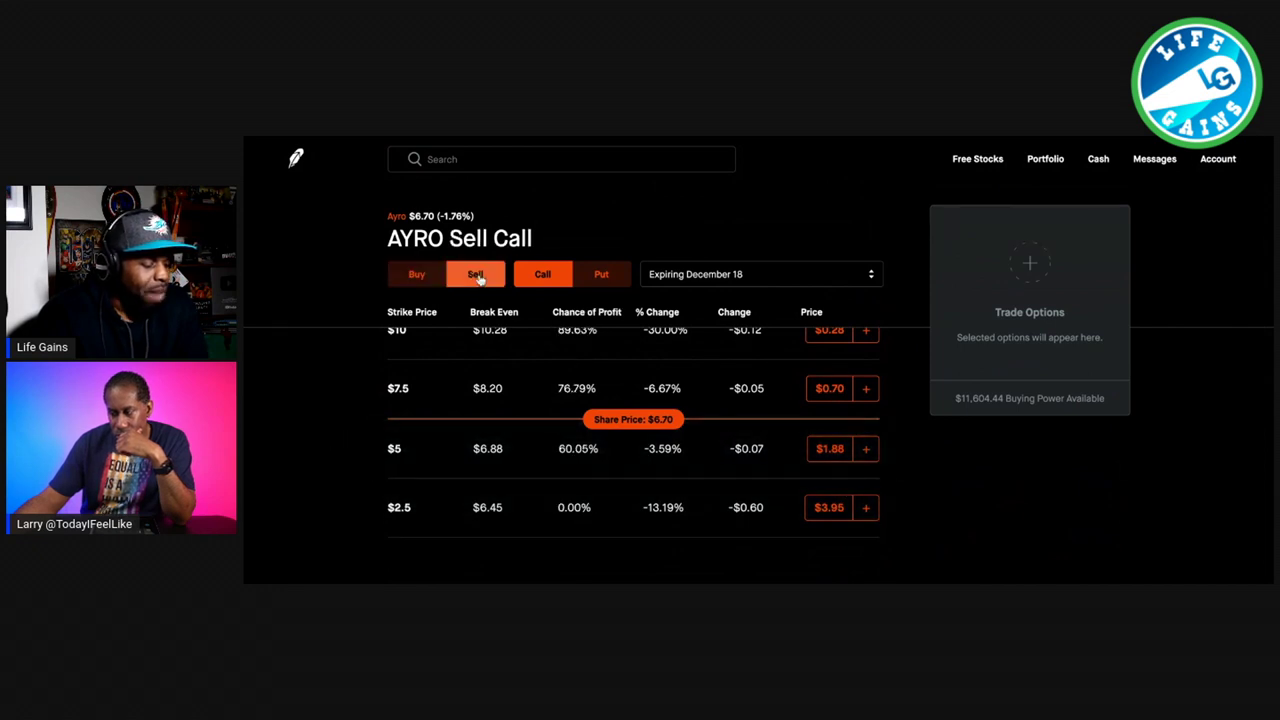
left_click(603, 274)
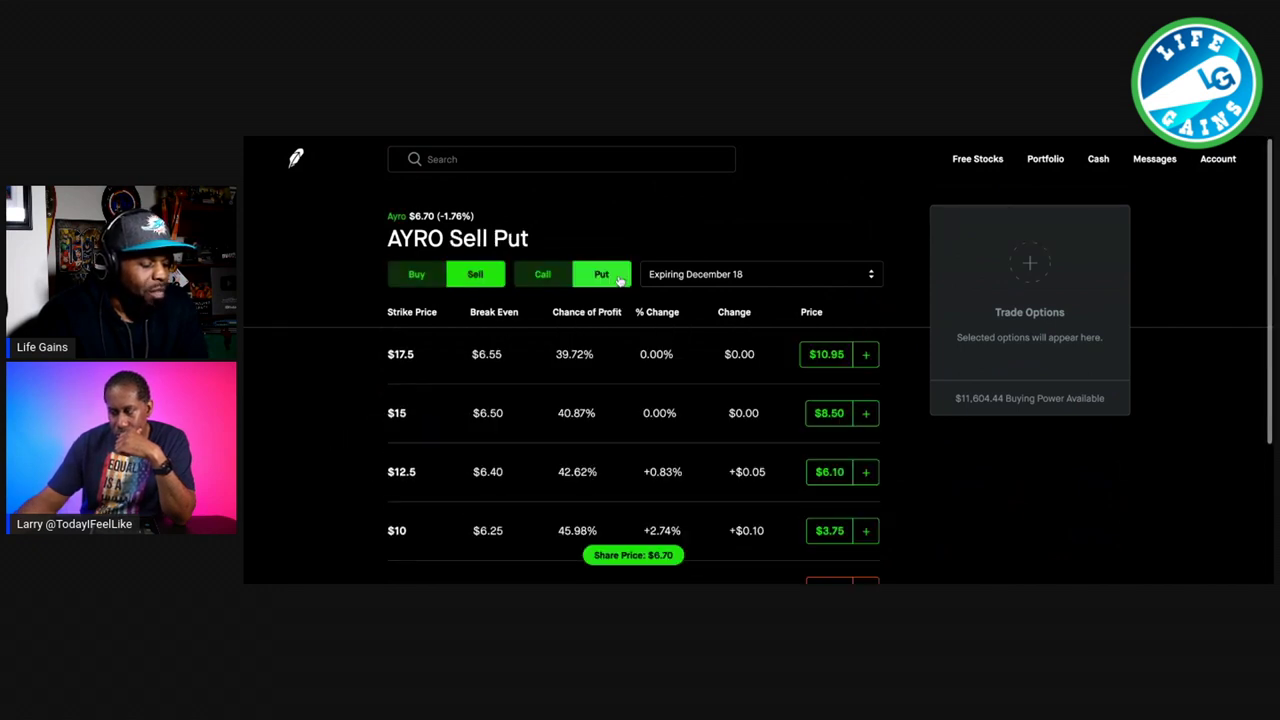
left_click(700, 274)
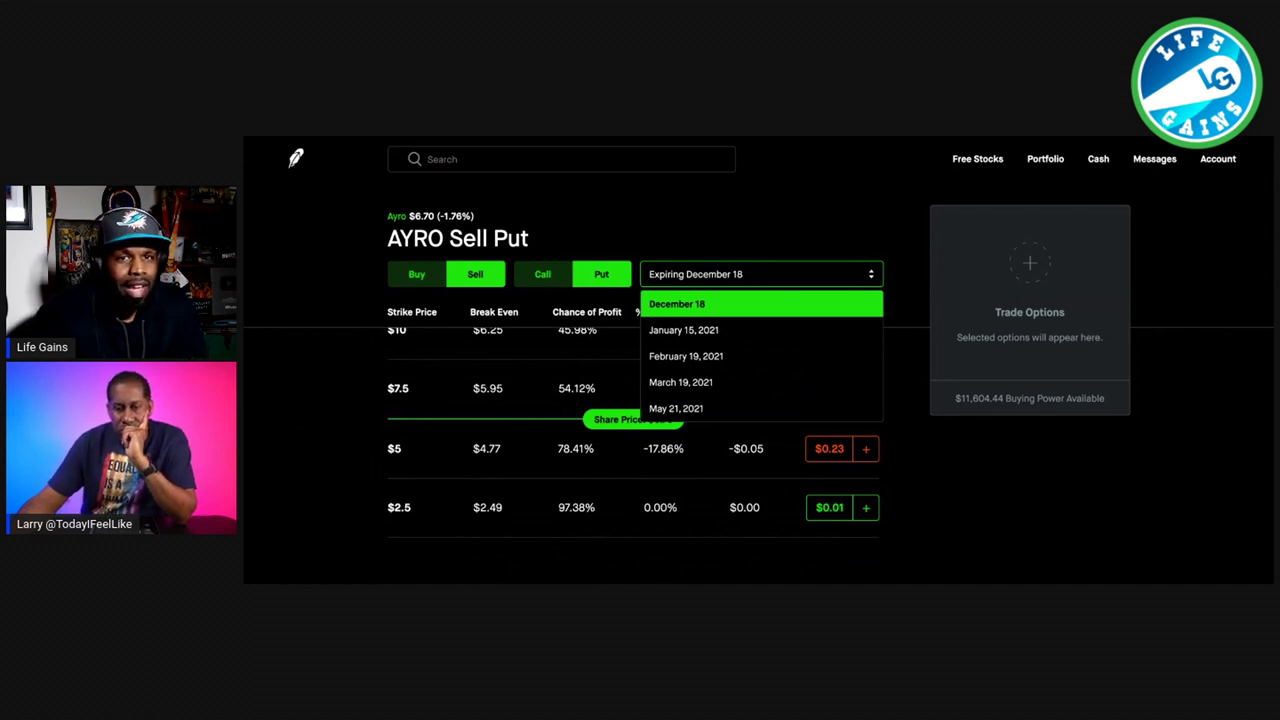
key("Escape")
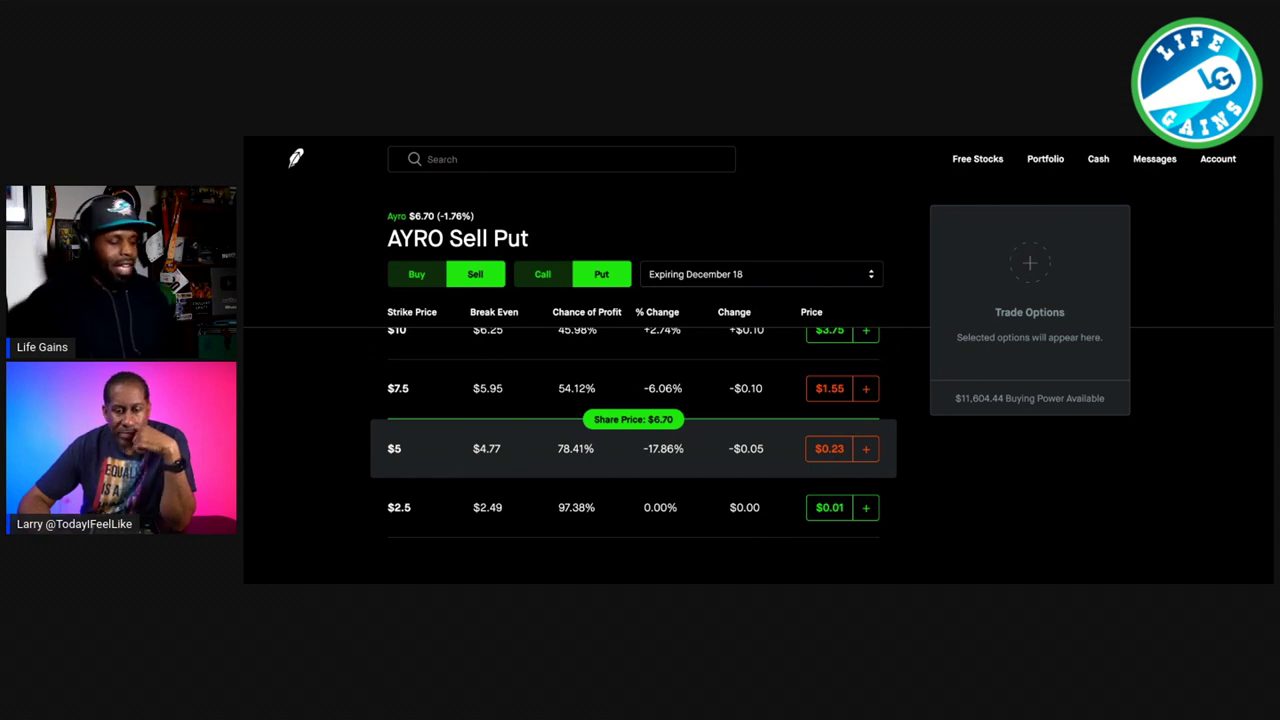
Expand the $5 put's details: bid $0.20, ask $0.25, mark $0.225 and Greeks.
left_click(498, 469)
scroll(498, 469, "down", 2)
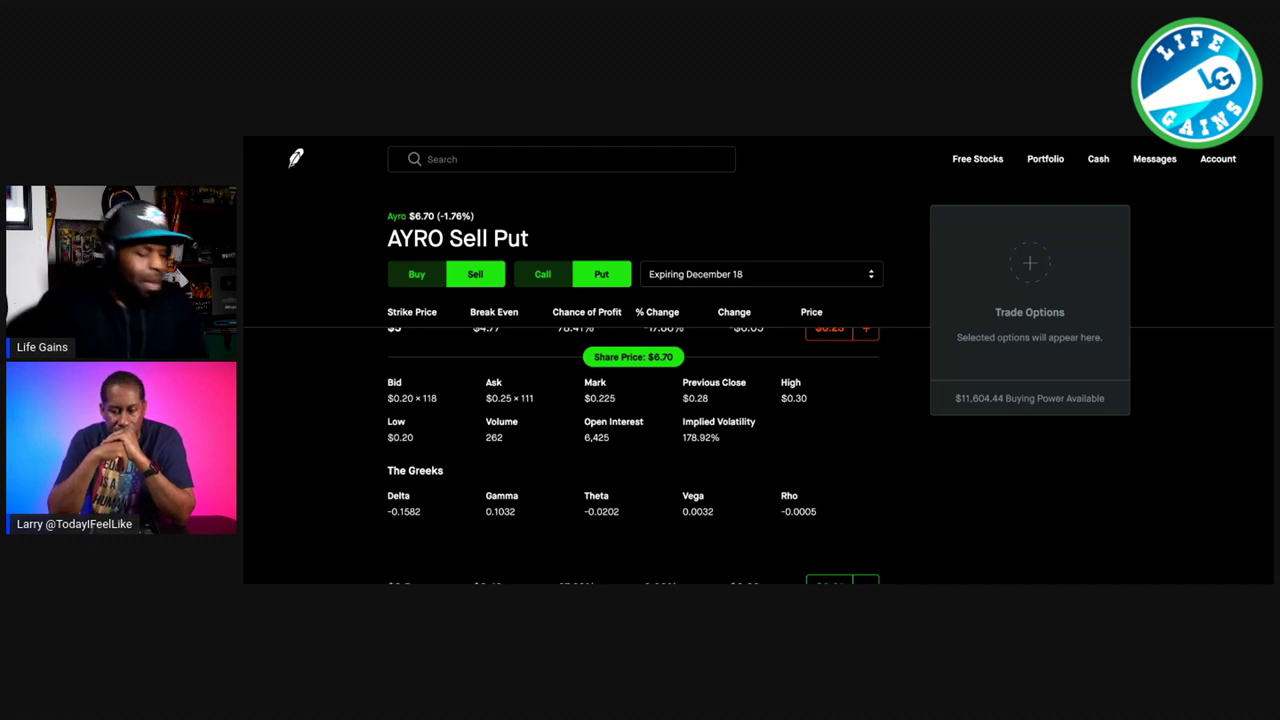
scroll(633, 450, "up", 2)
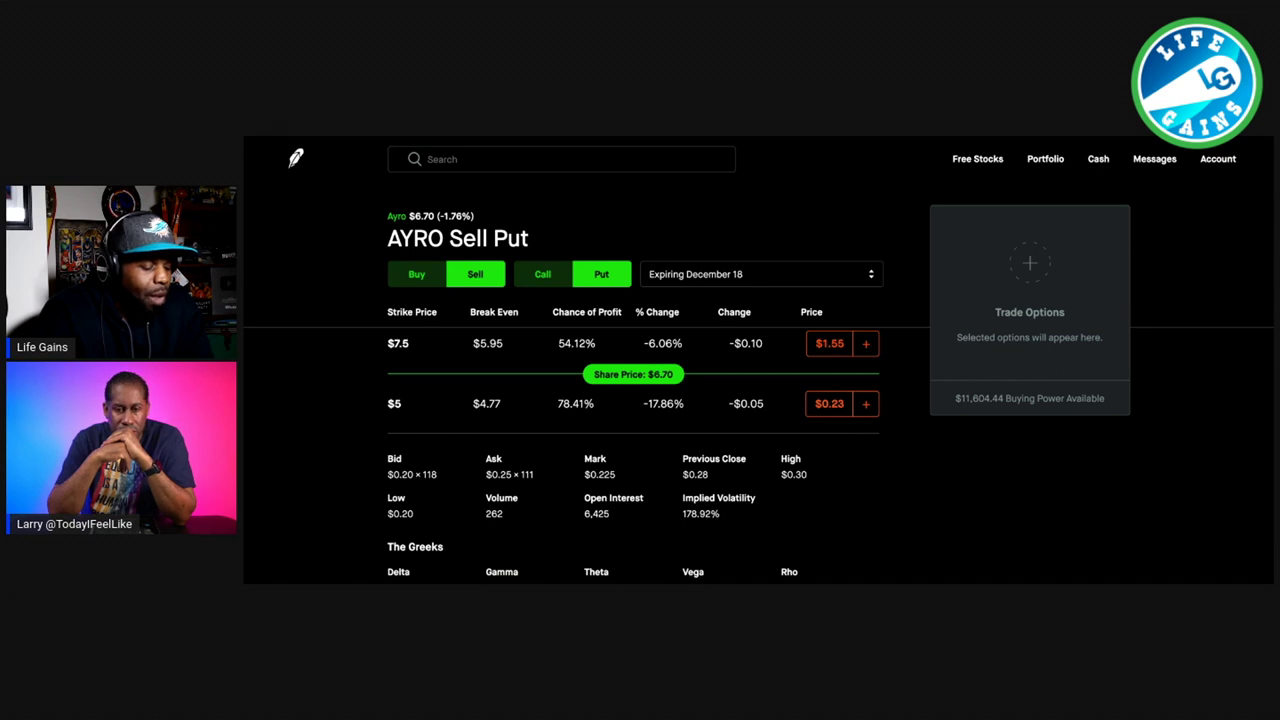
Start a short-put order on the $5 December 18 AYRO put for 1 contract.
left_click(866, 406)
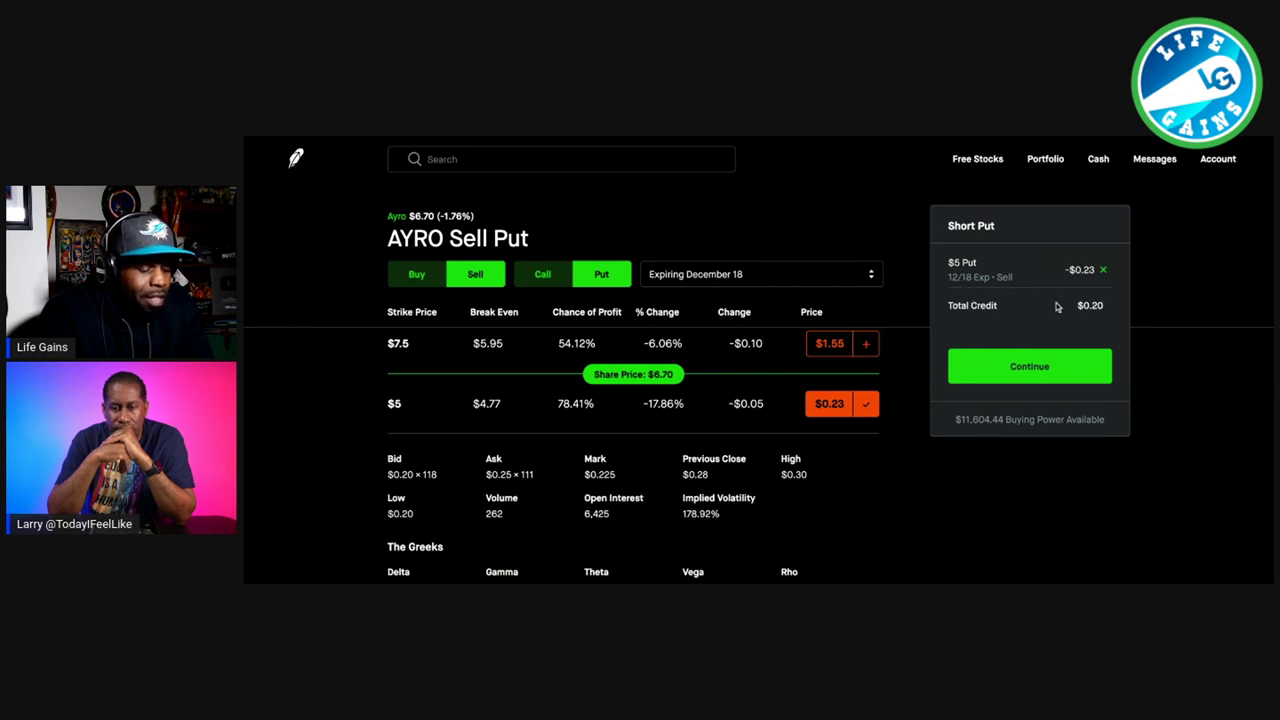
left_click(1031, 367)
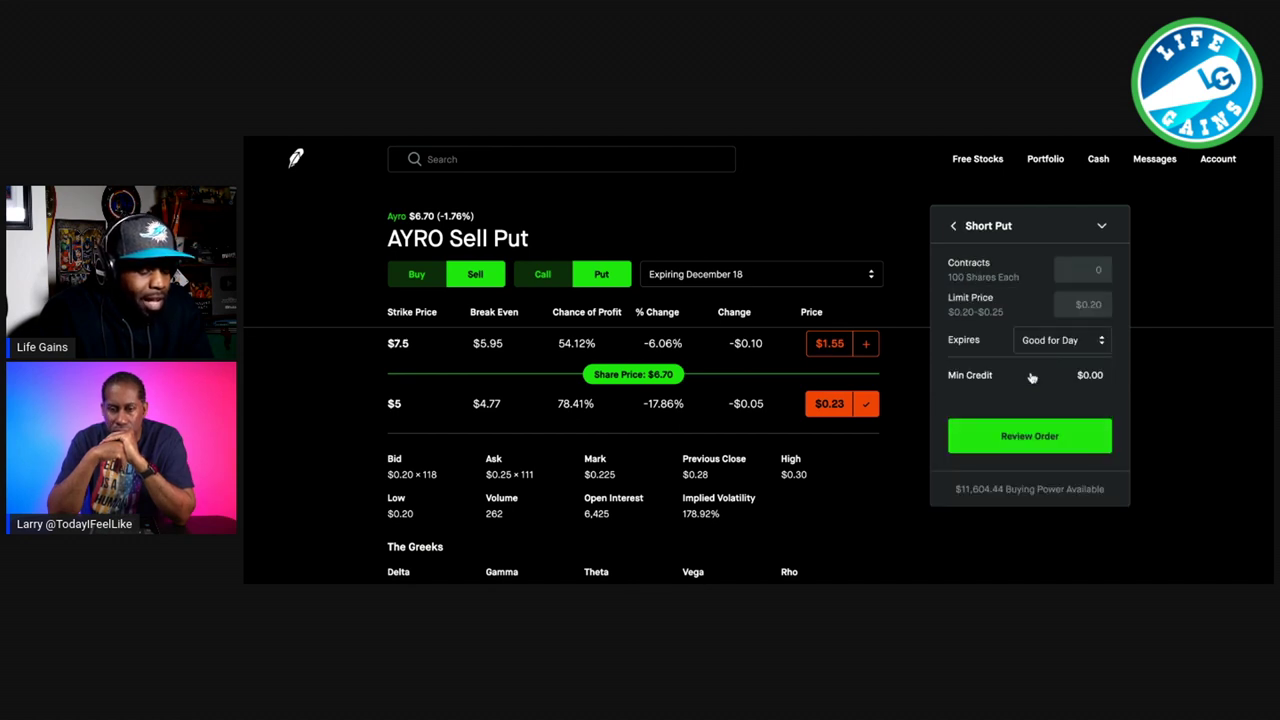
left_click(1103, 271)
type("1")
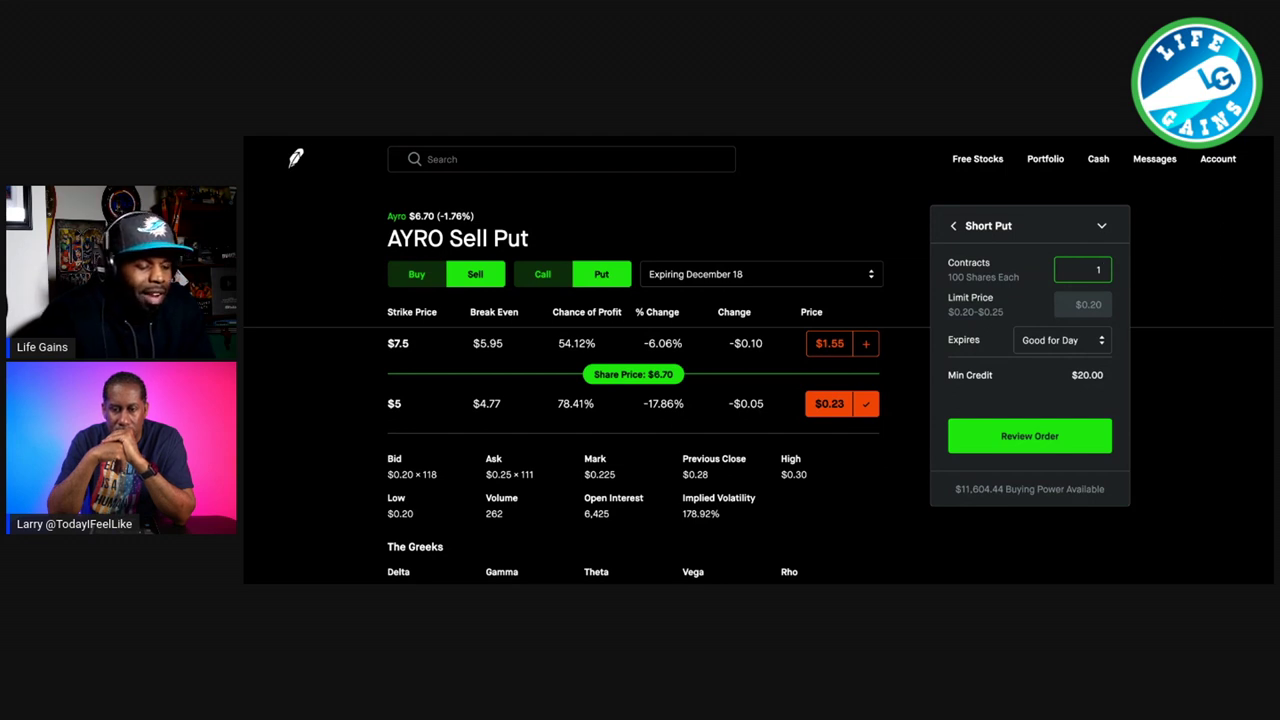
left_click(1098, 269)
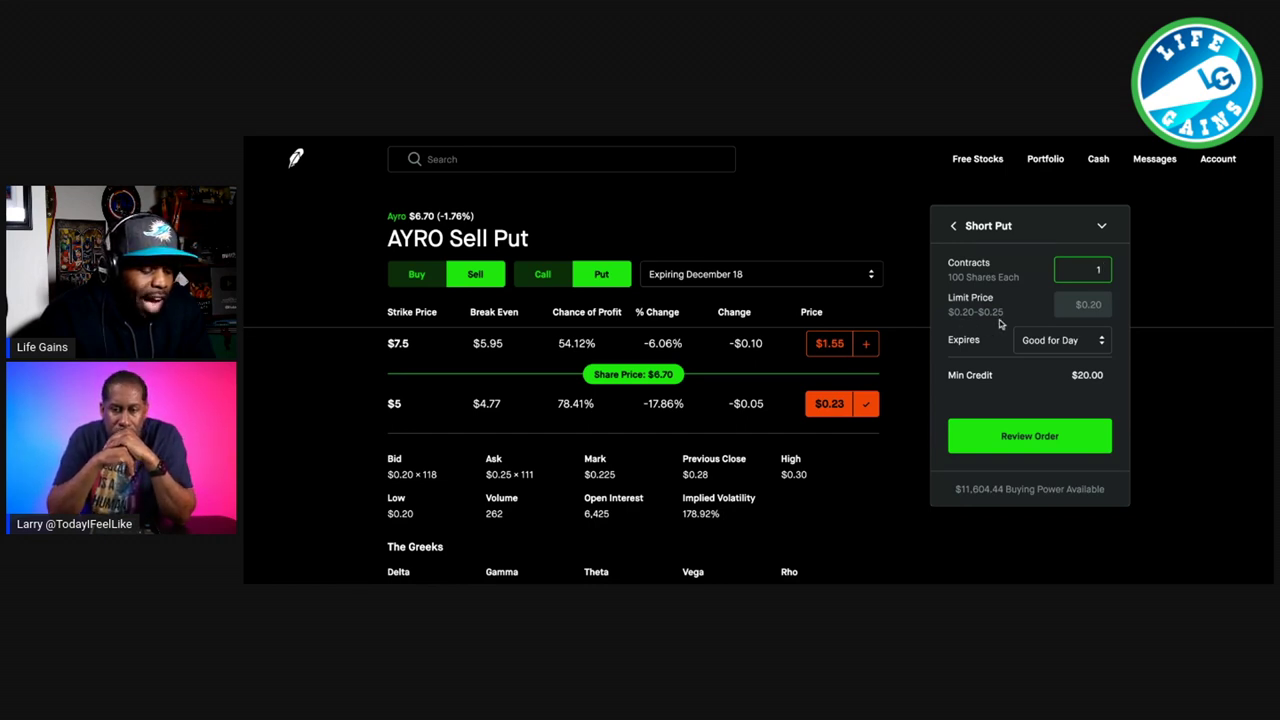
Set the limit price to $0.23 and review the order.
left_click(1087, 305)
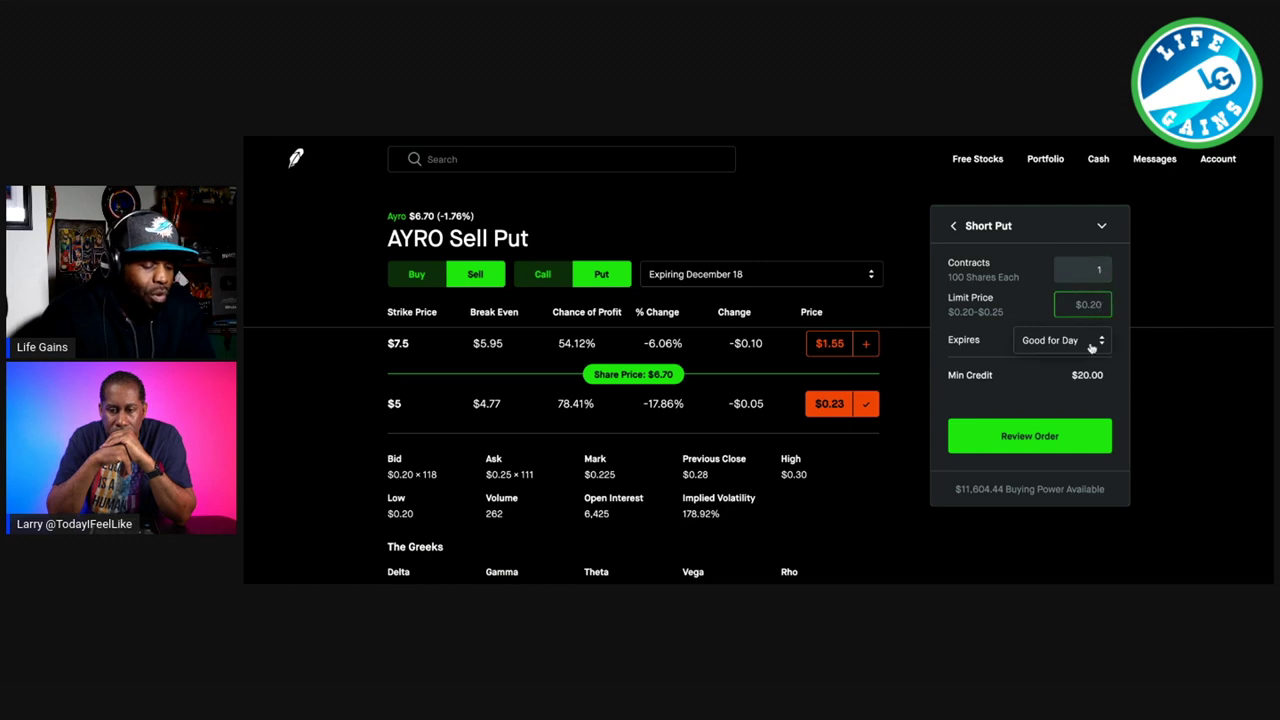
type("3")
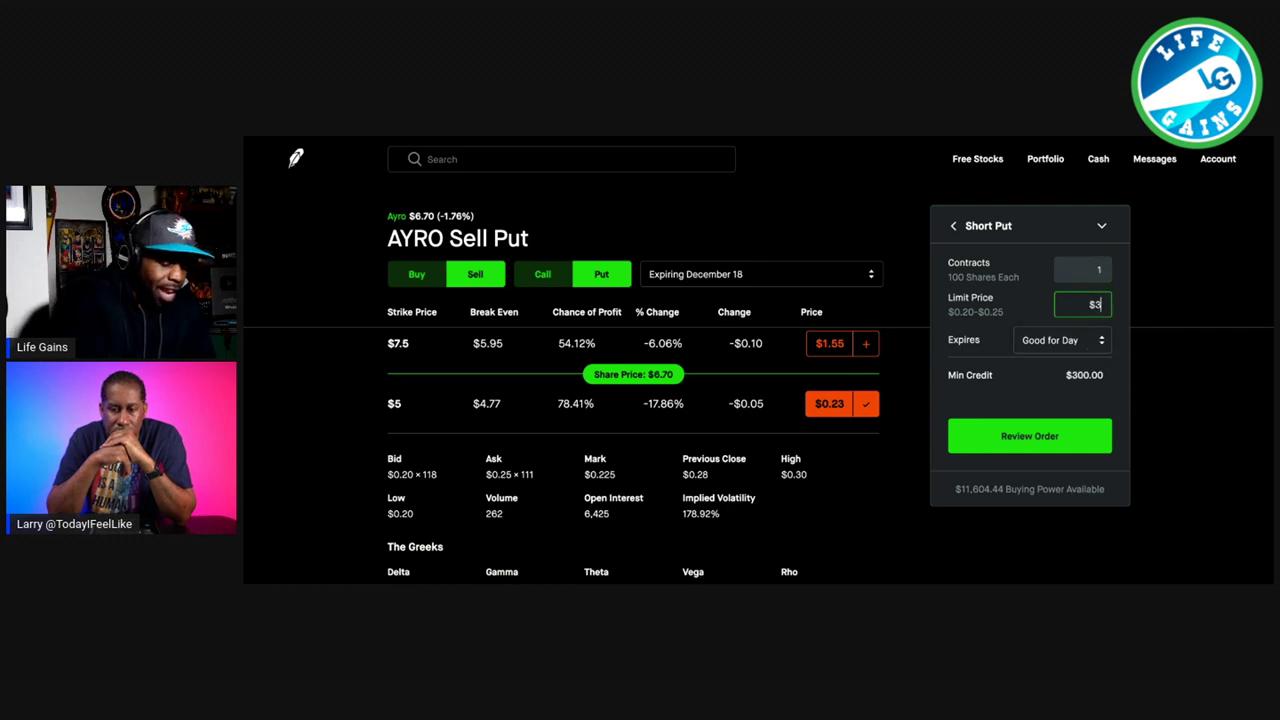
key("BackSpace")
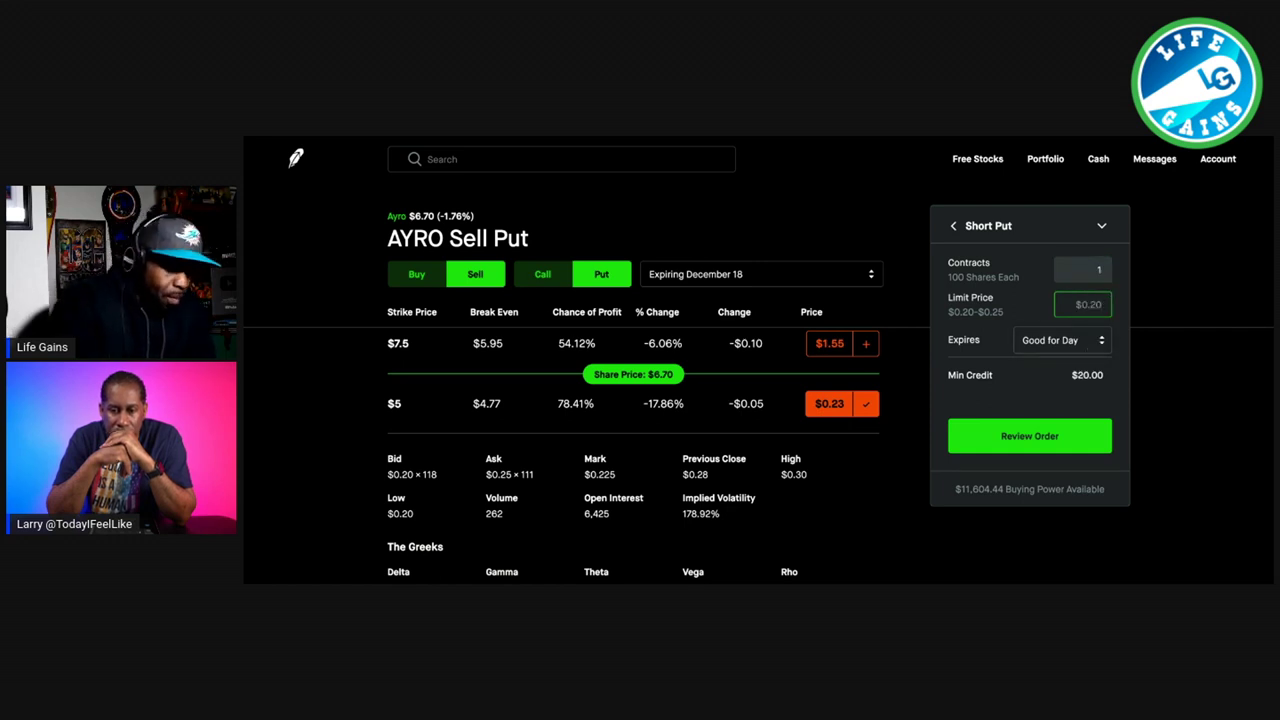
type("0.23")
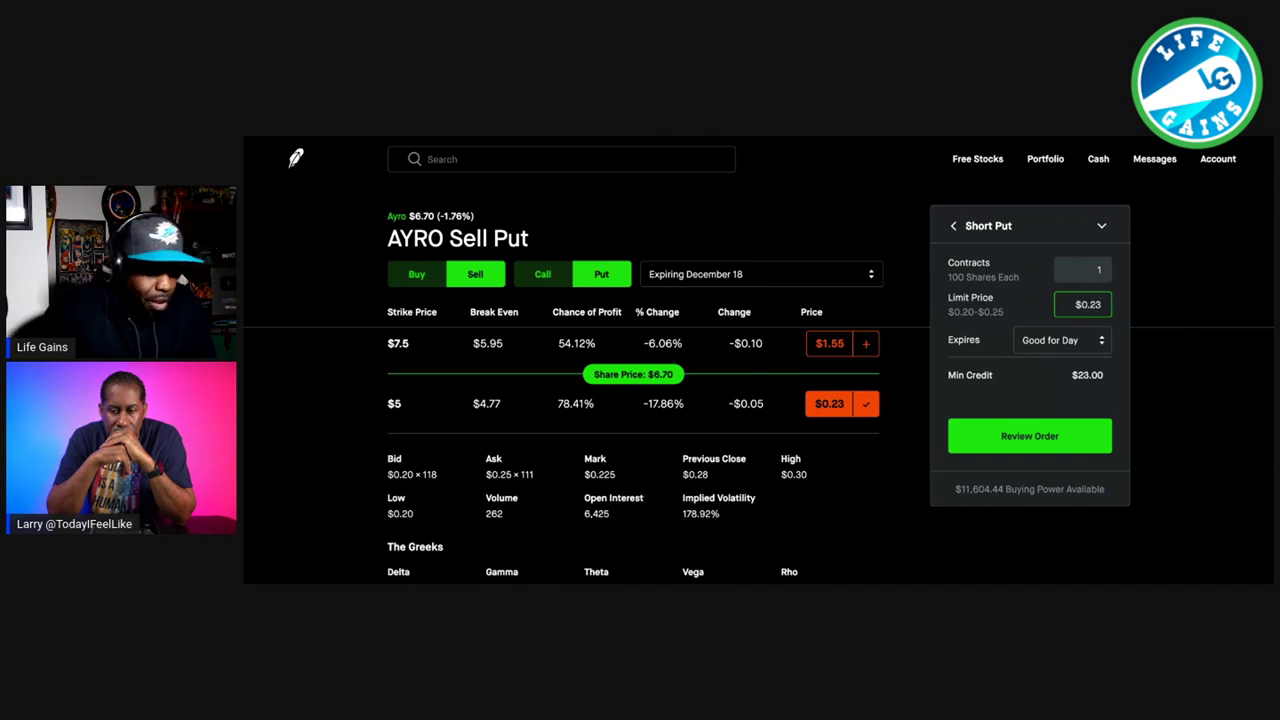
left_click(1030, 440)
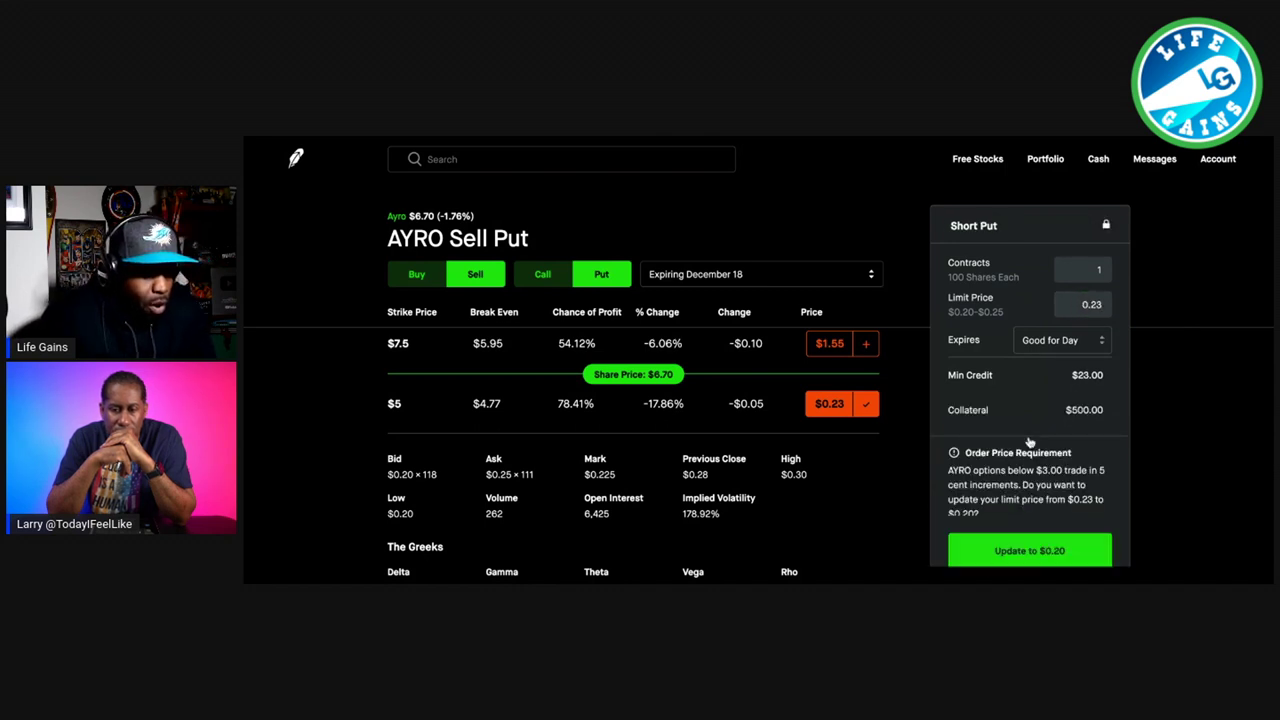
scroll(1004, 470, "down", 1)
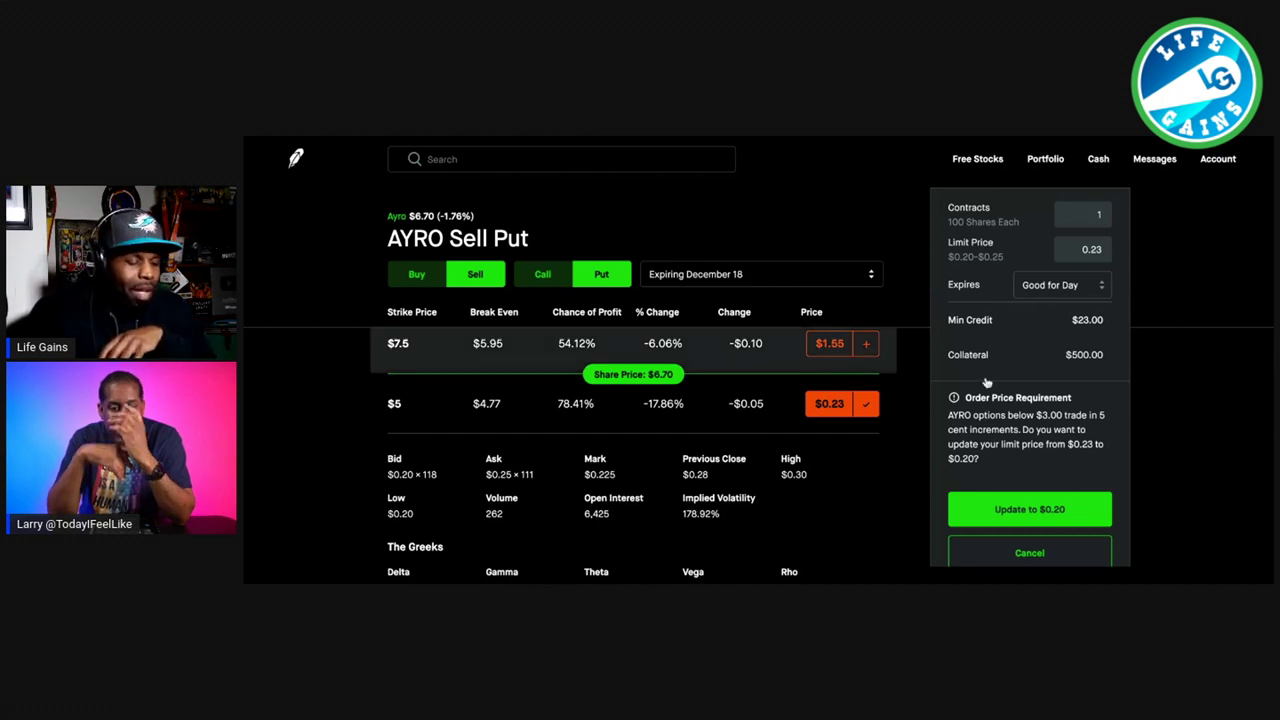
scroll(1046, 362, "down", 1)
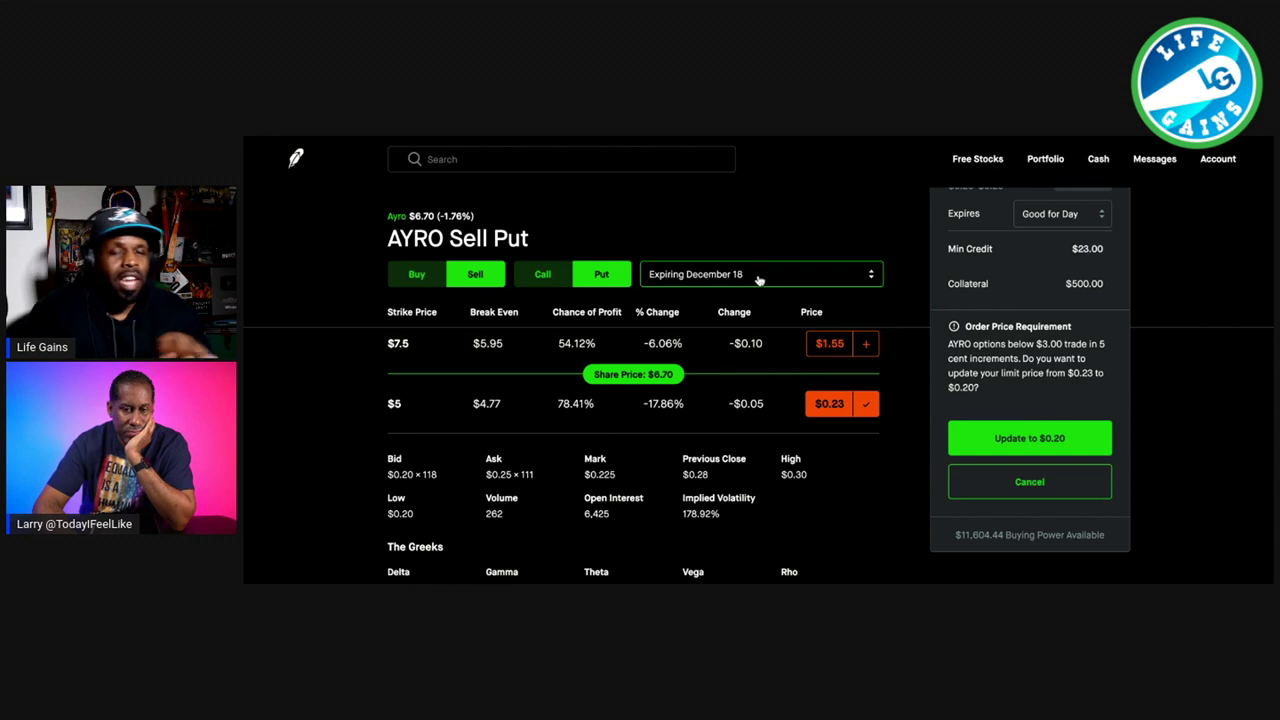
Visit Free Stocks, then return to the portfolio overview.
left_click(988, 164)
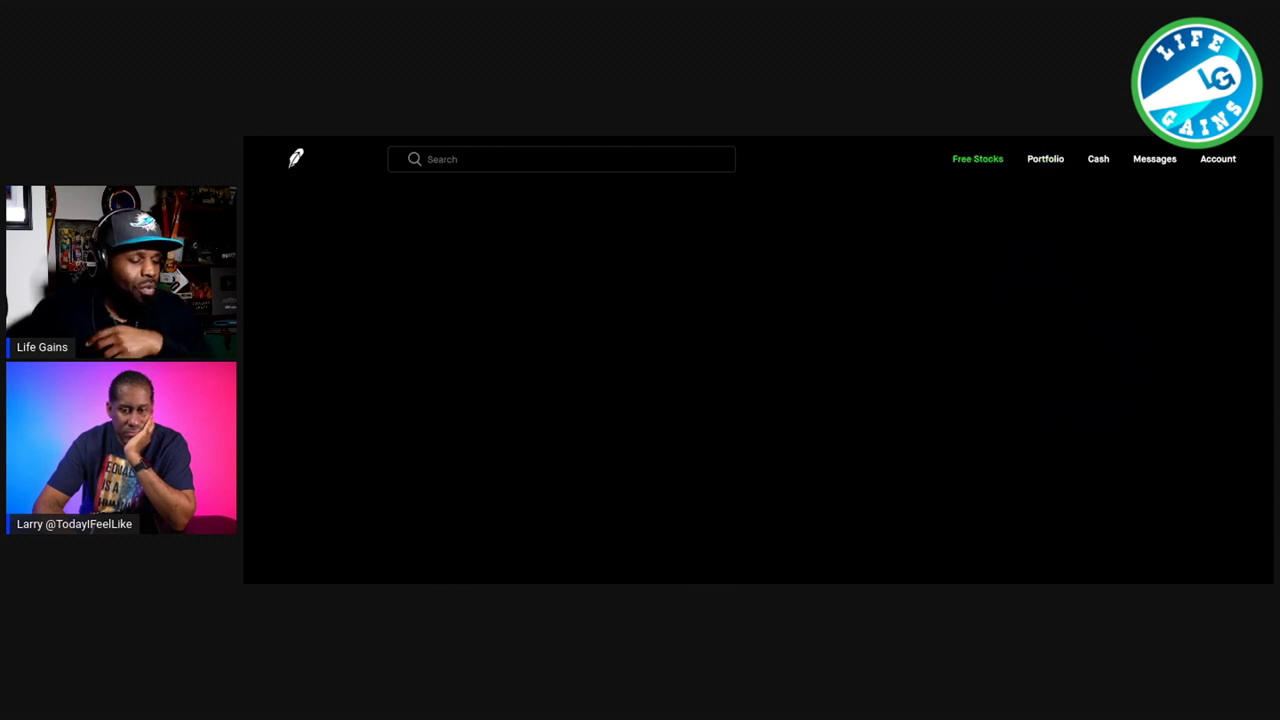
left_click(1058, 159)
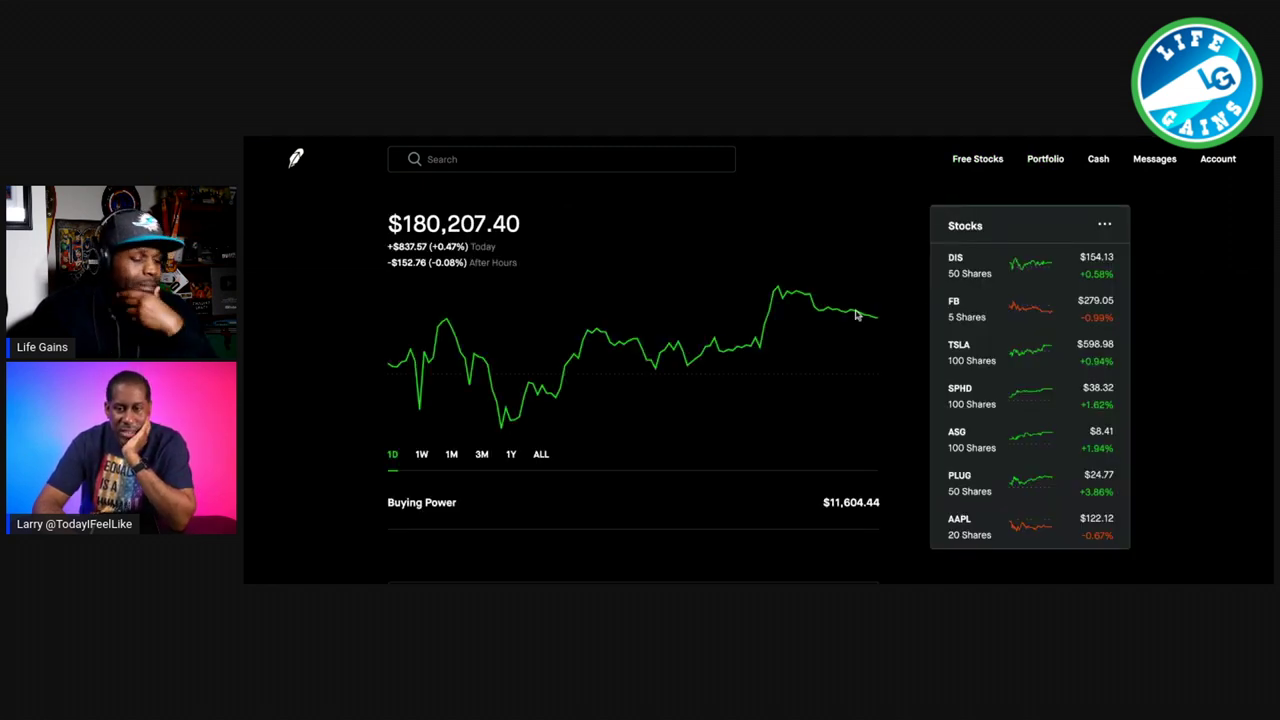
Open the Tesla (TSLA) stock page at $598.98 from the Stocks list.
left_click(998, 358)
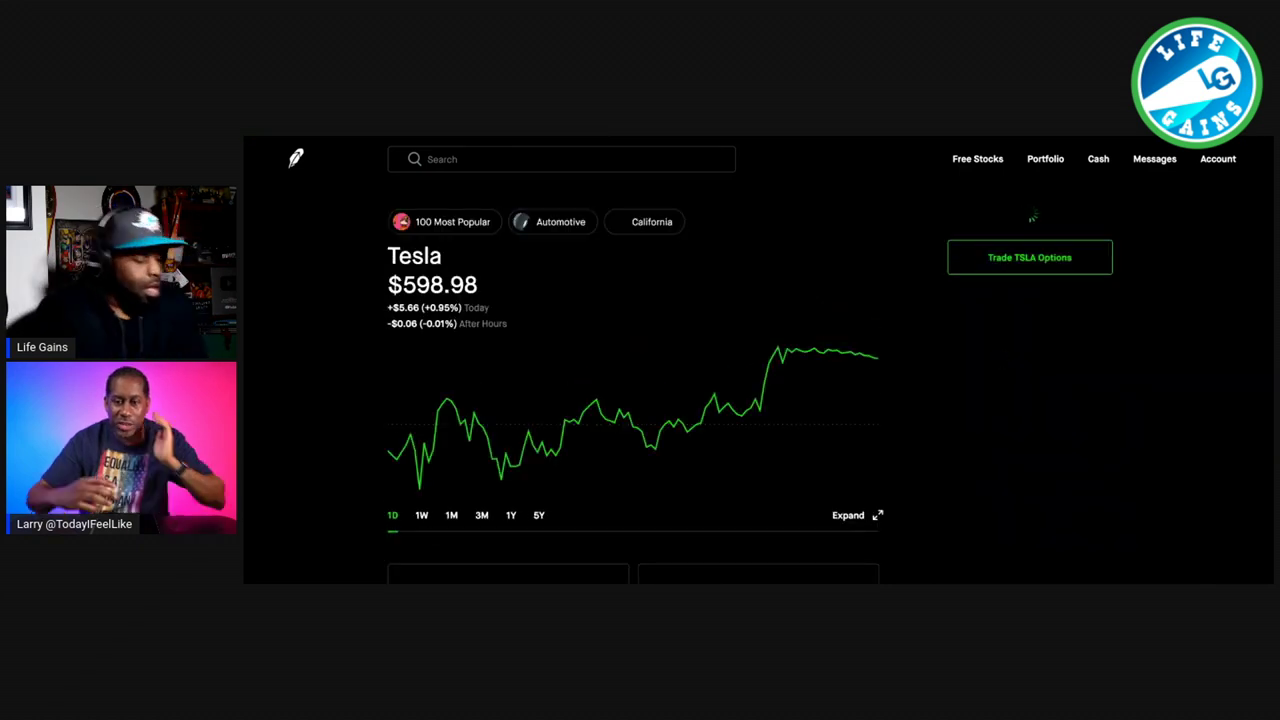
scroll(641, 381, "down", 3)
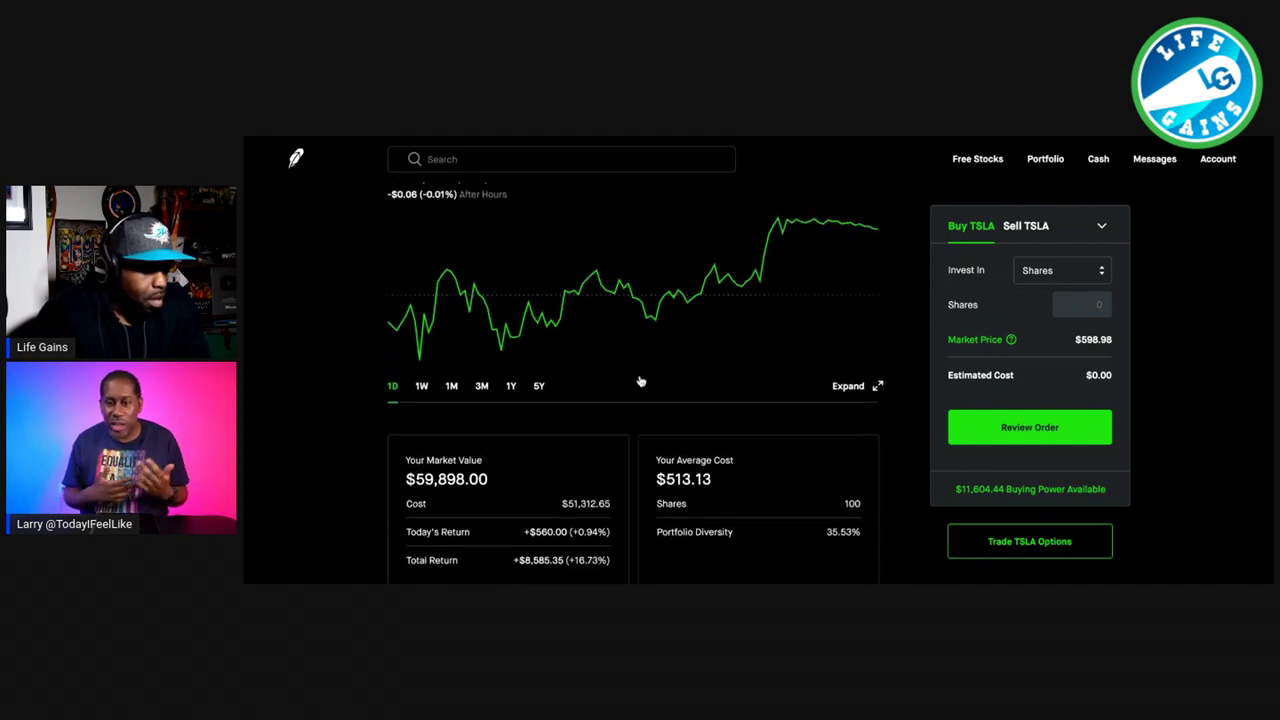
scroll(641, 381, "up", 3)
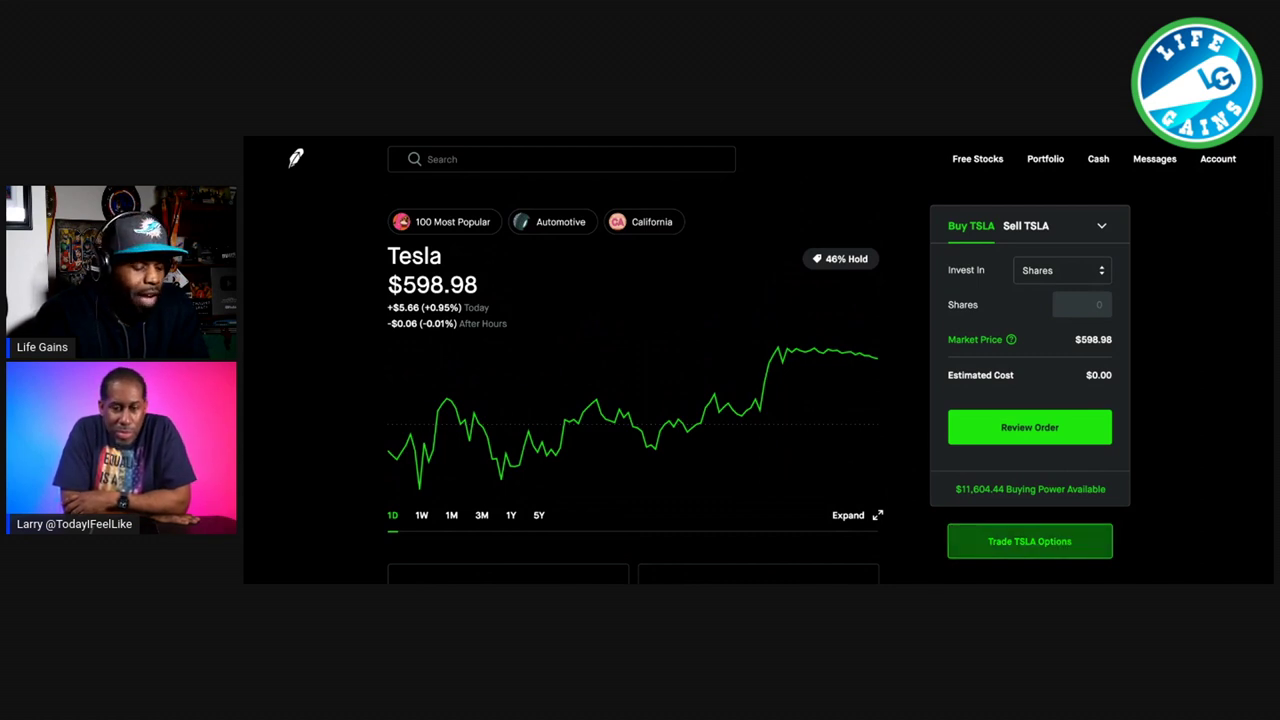
Show TSLA December 11 Sell Puts and expand the $595 strike (bid $20.75, ask $21.05).
left_click(1029, 541)
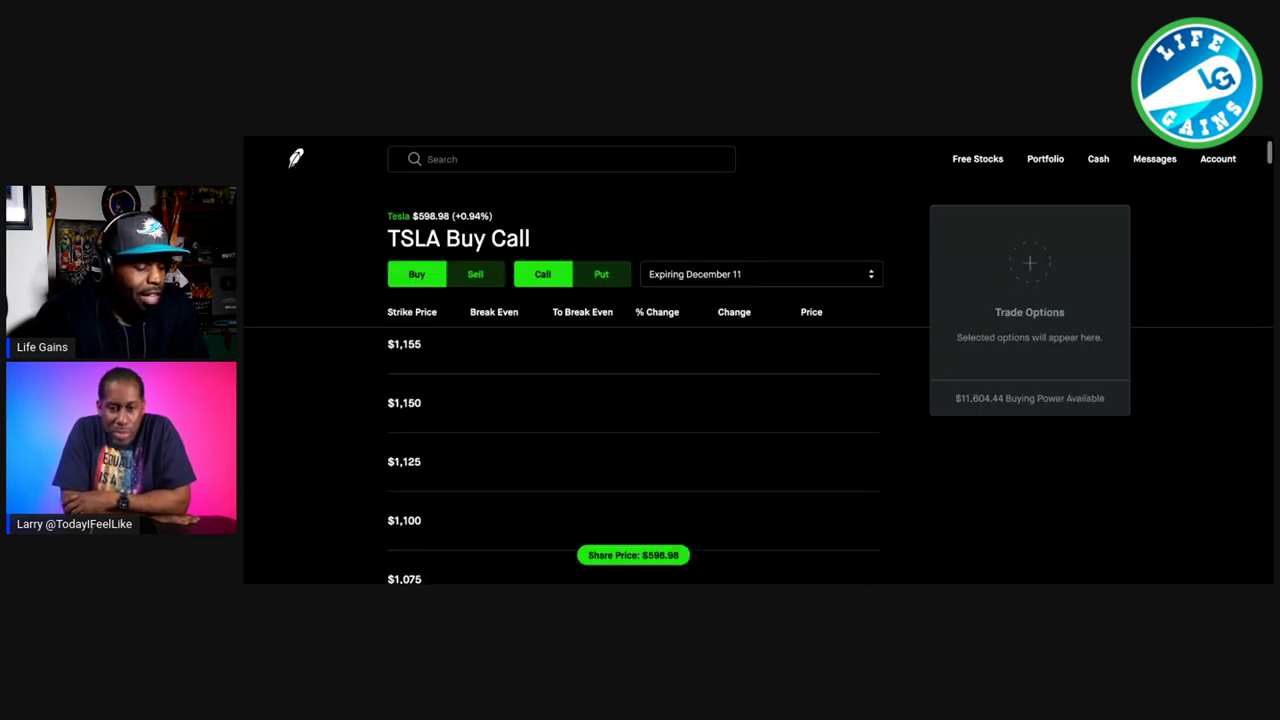
left_click(480, 280)
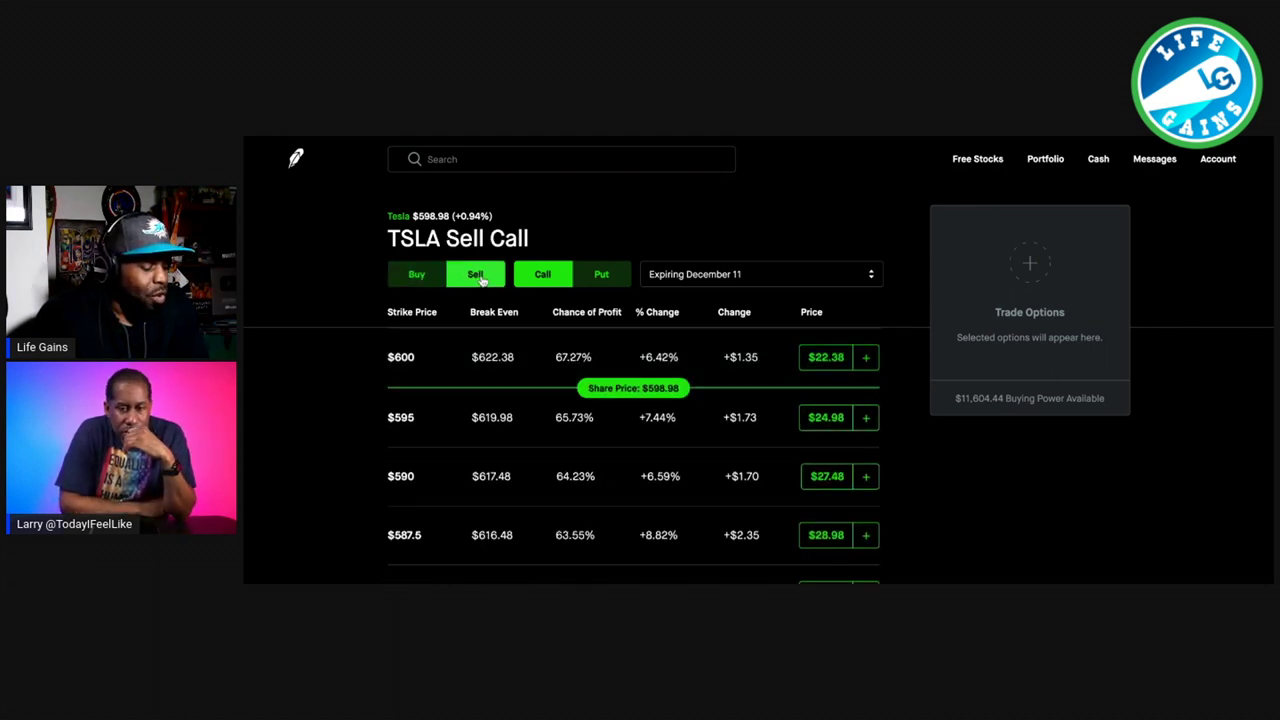
left_click(622, 284)
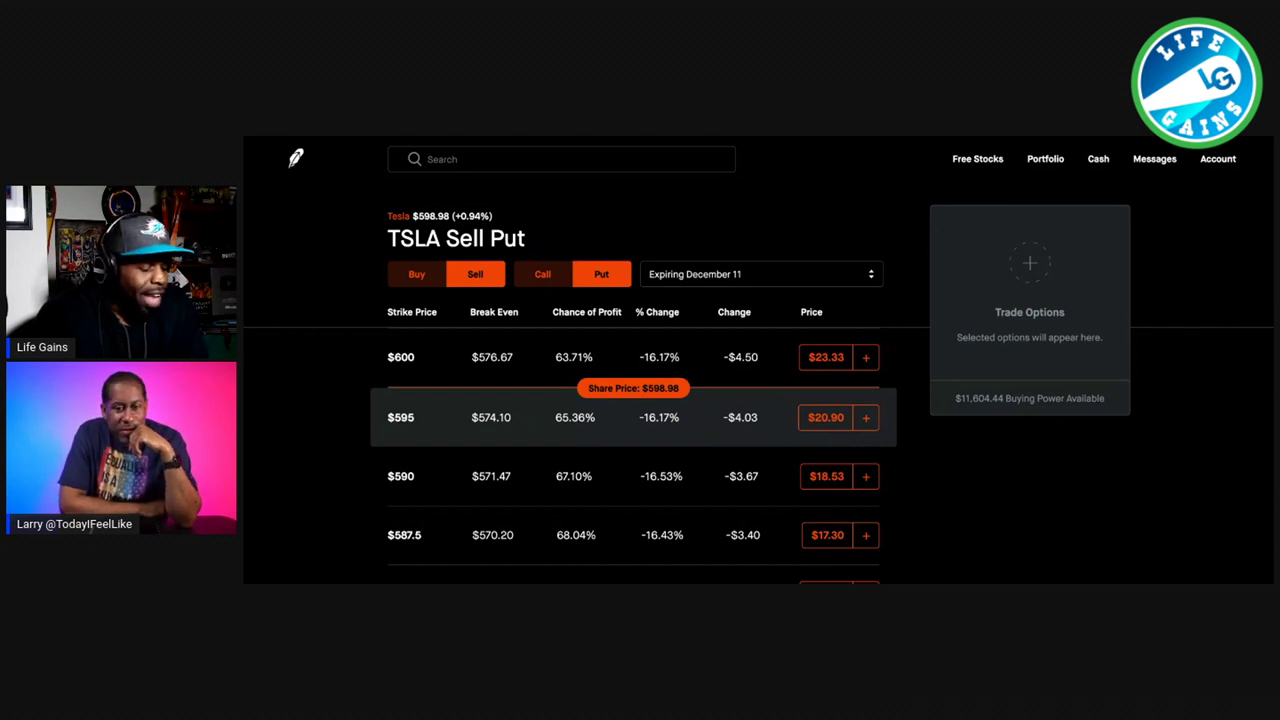
left_click(605, 421)
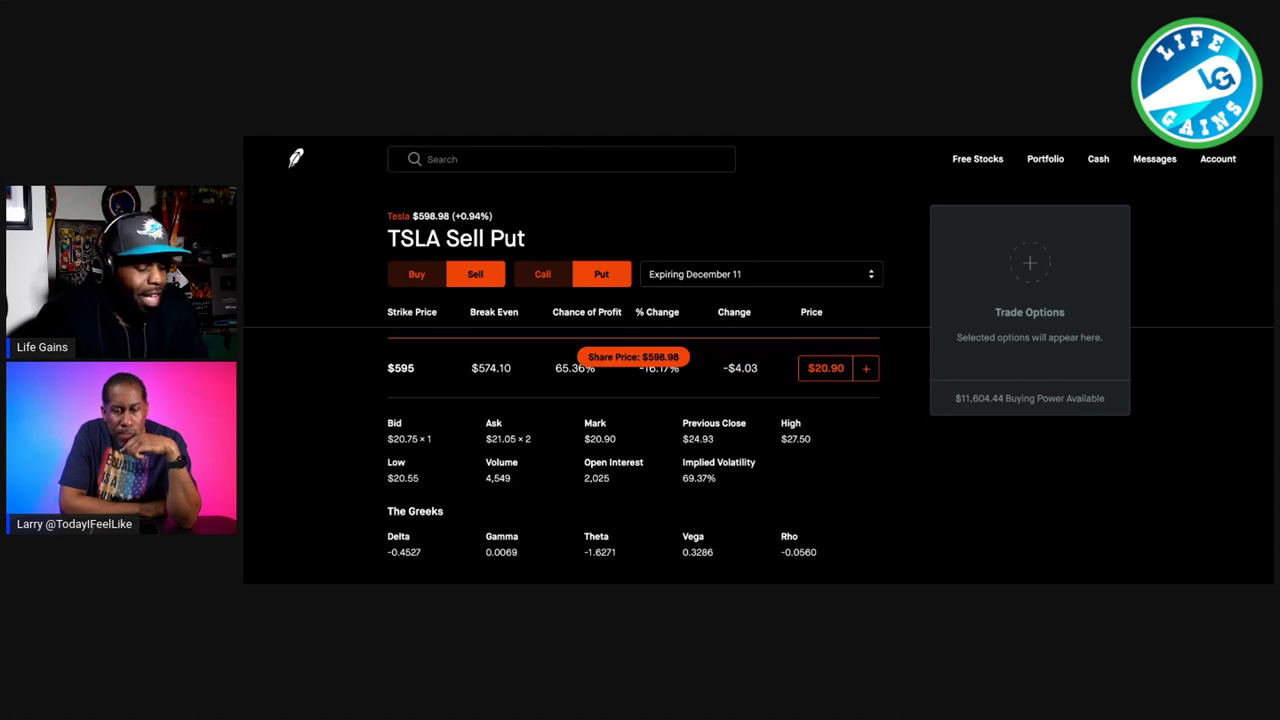
Expand the $585 strike's details in the TSLA put chain, then return to the portfolio.
scroll(476, 502, "down", 1)
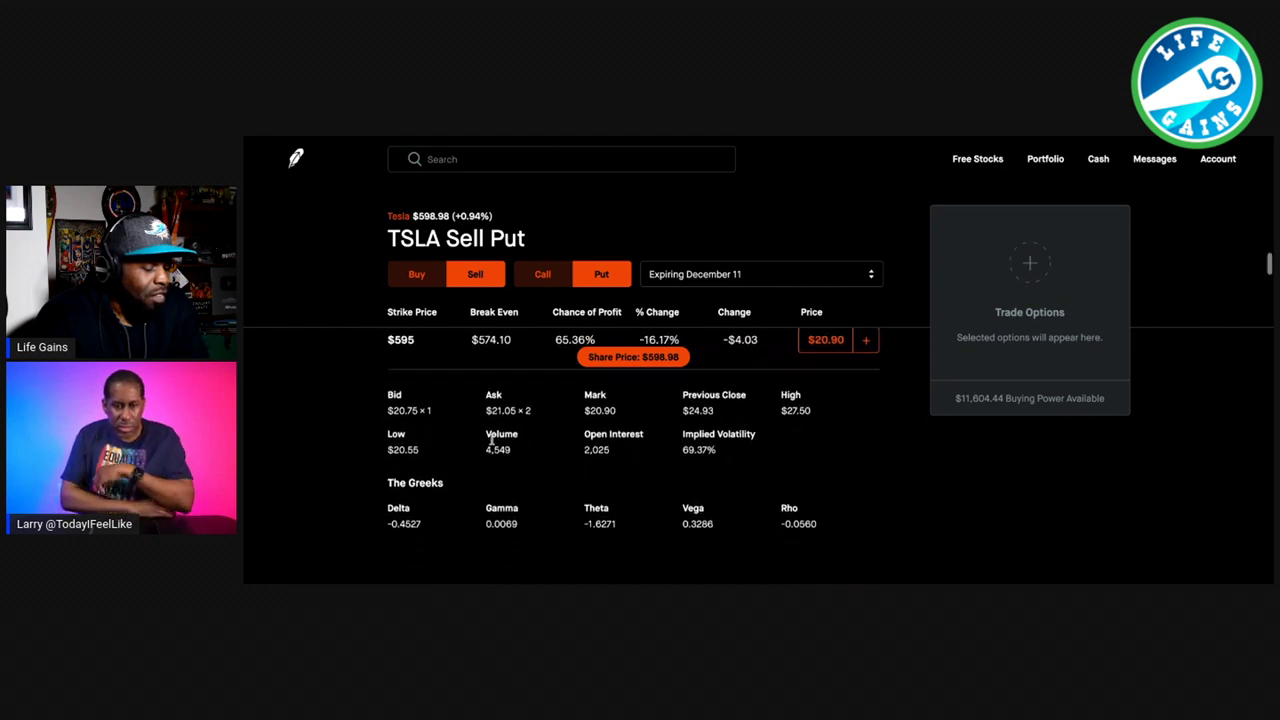
scroll(491, 441, "up", 1)
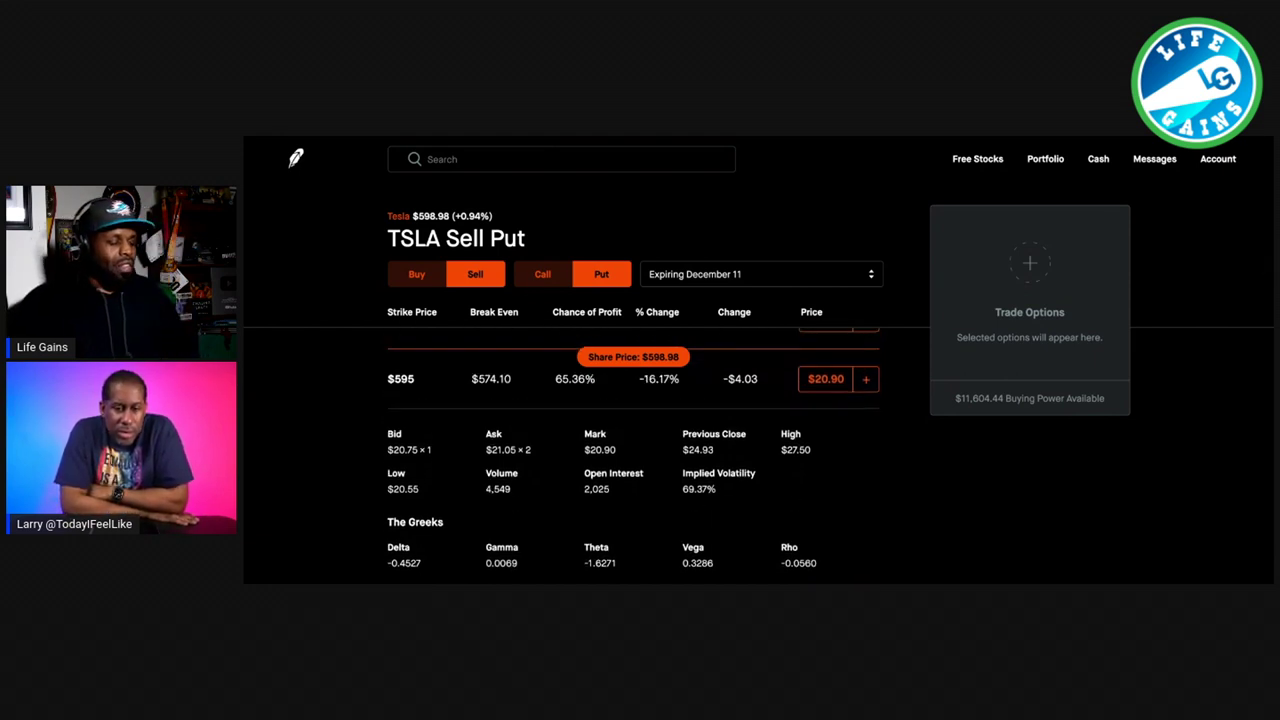
scroll(633, 456, "up", 1)
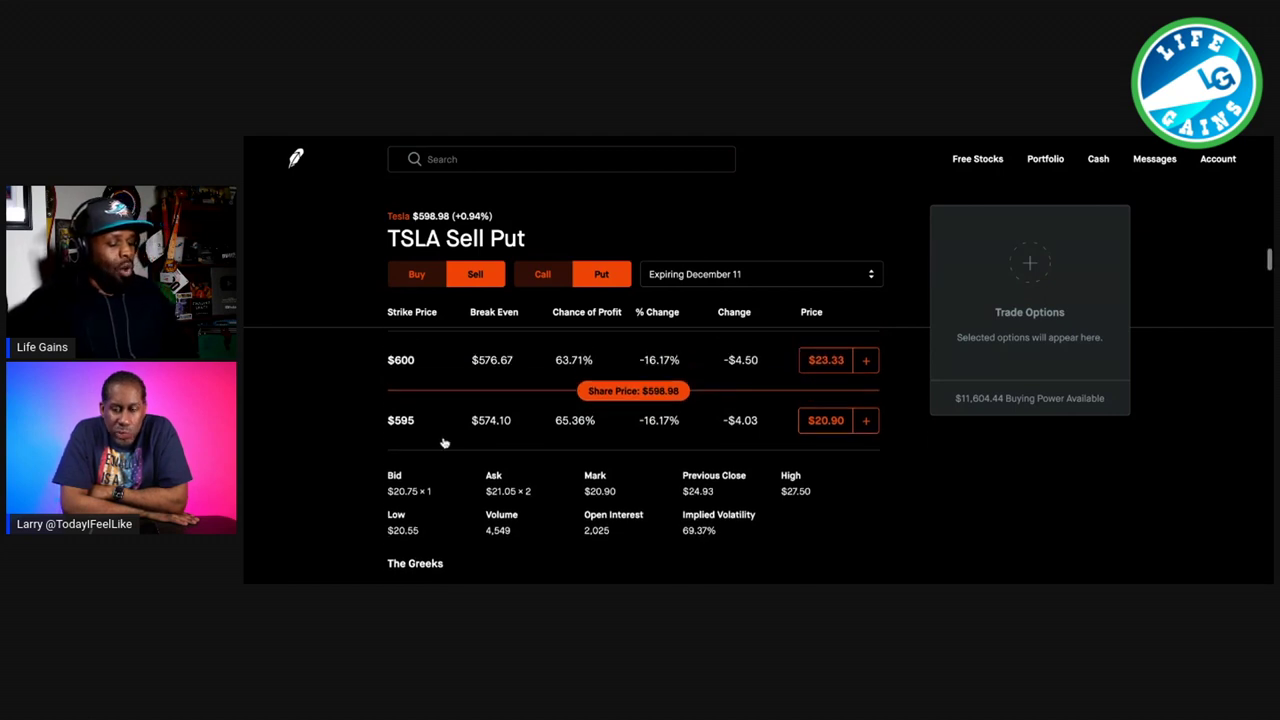
scroll(447, 442, "down", 2)
scroll(447, 442, "down", 1)
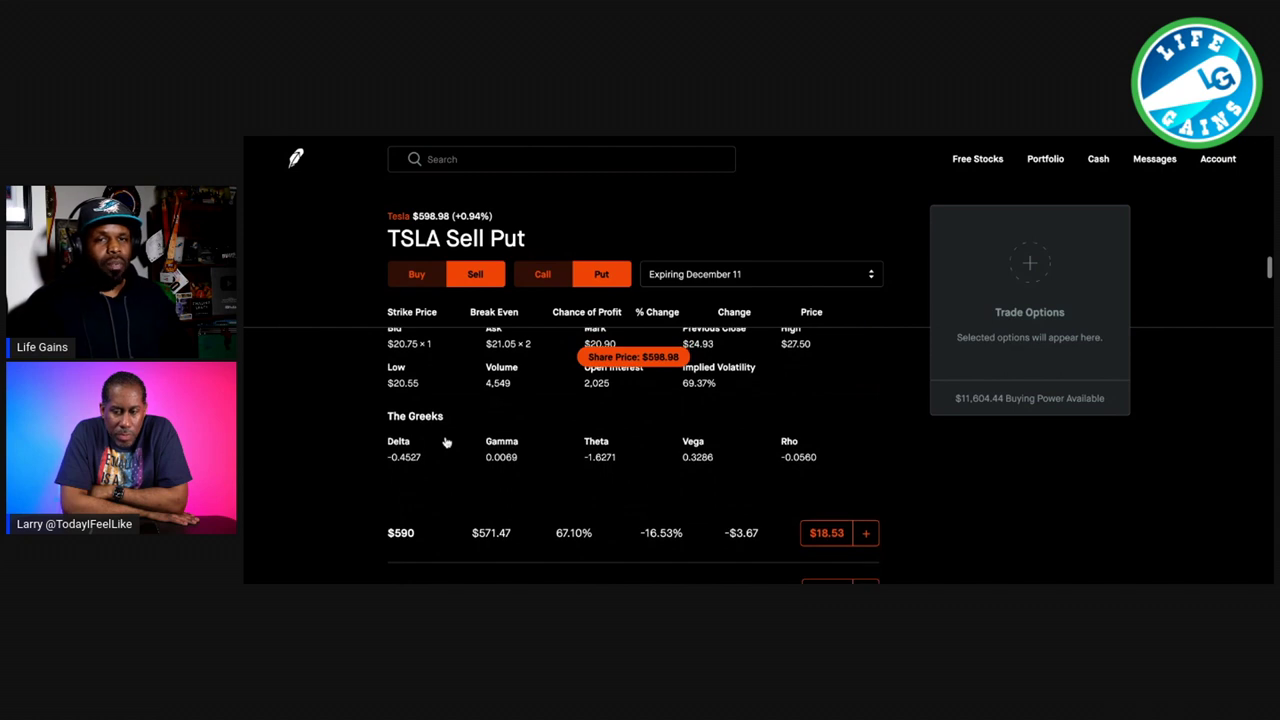
scroll(447, 442, "down", 3)
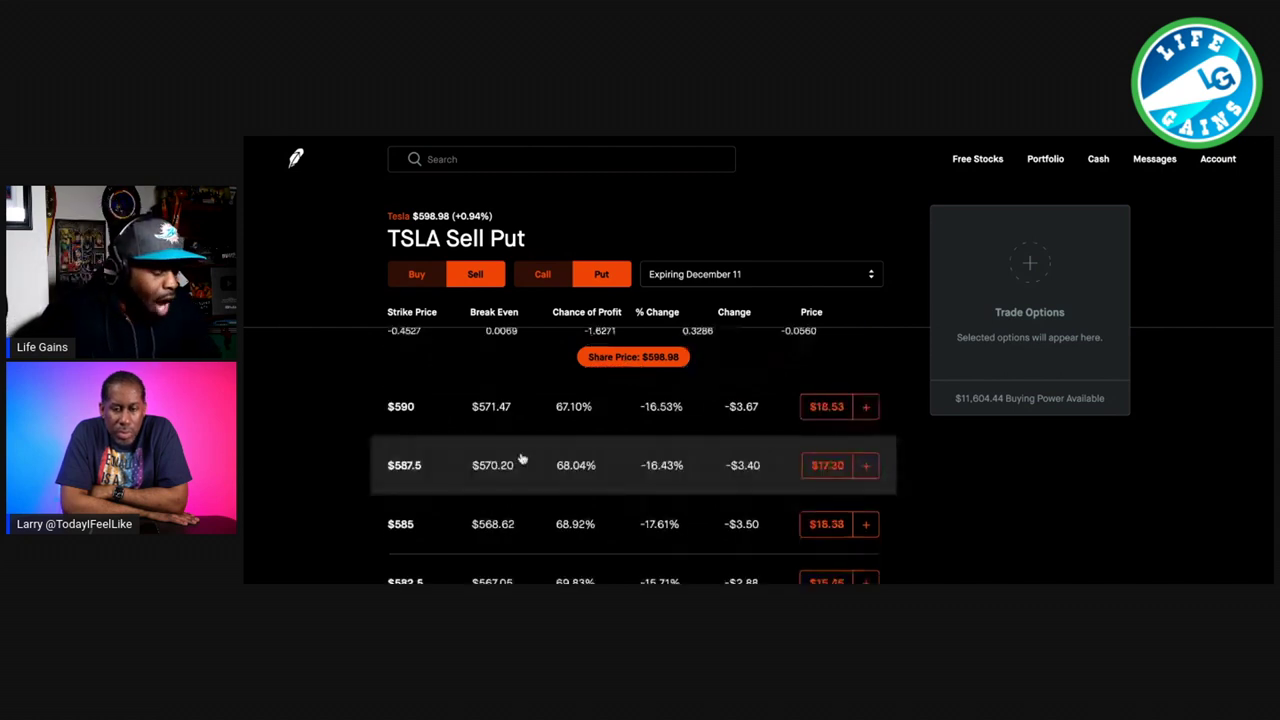
scroll(530, 464, "down", 1)
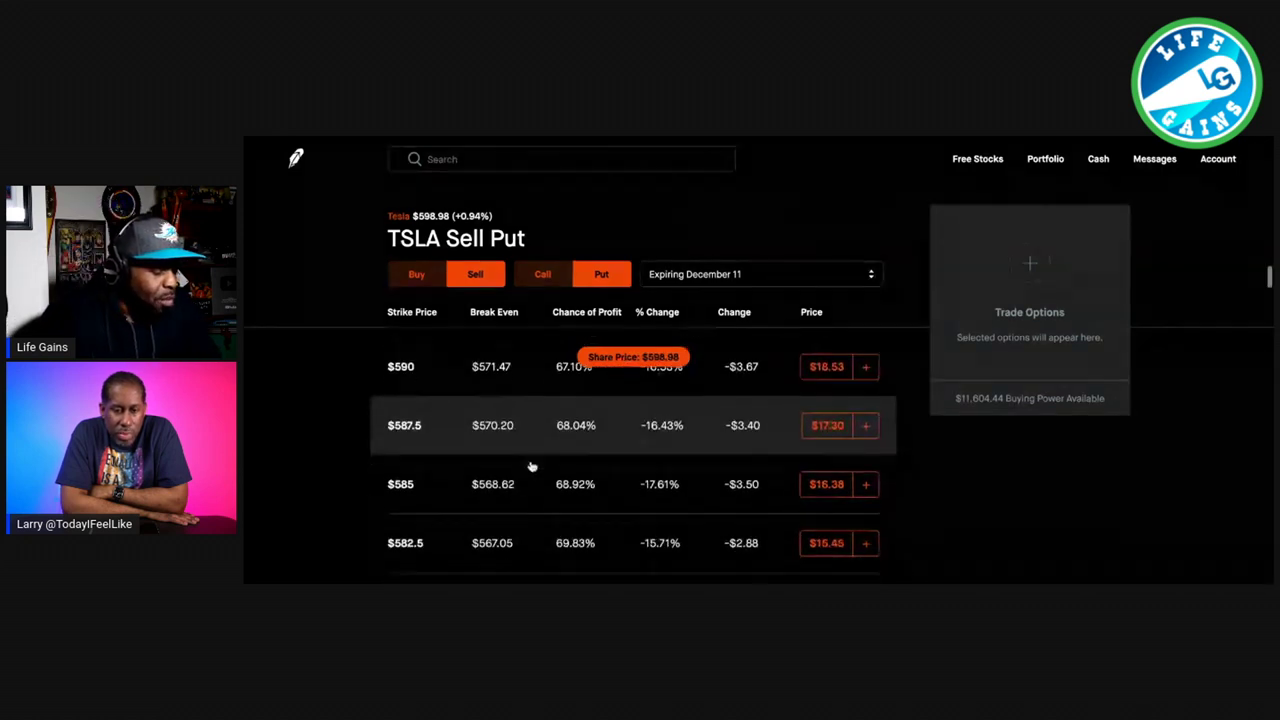
left_click(534, 486)
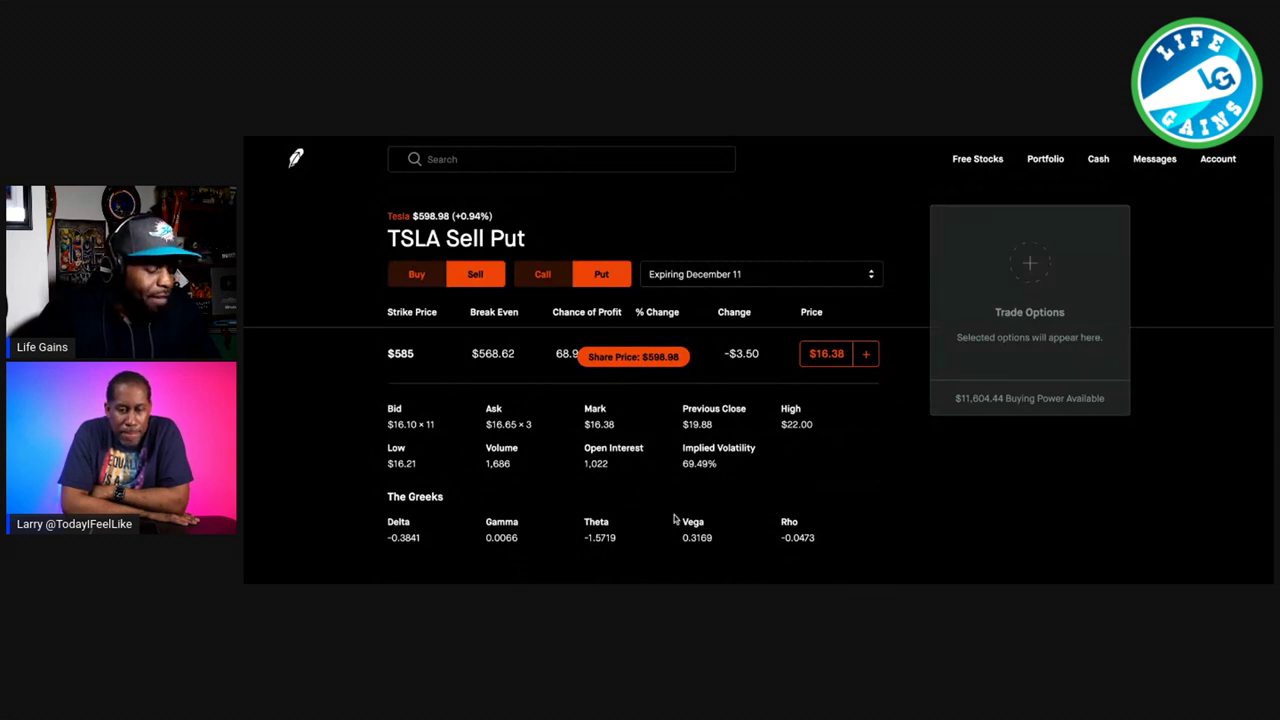
scroll(698, 458, "up", 2)
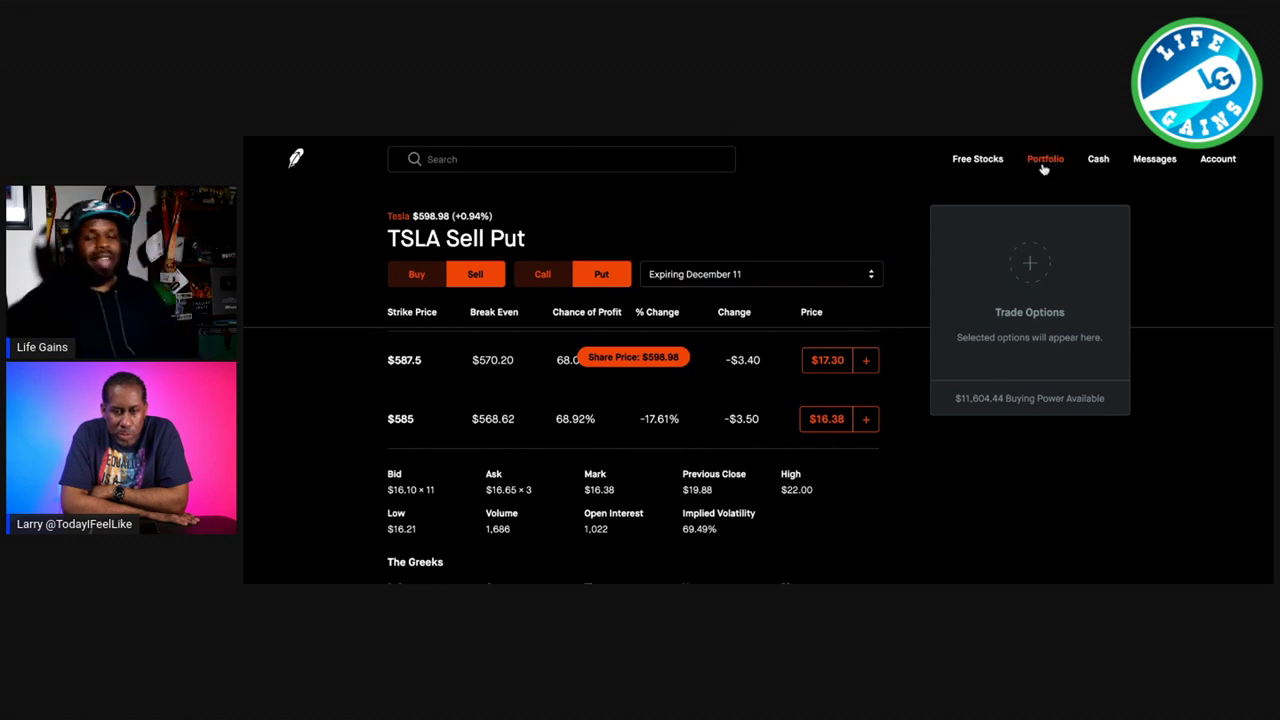
left_click(1043, 162)
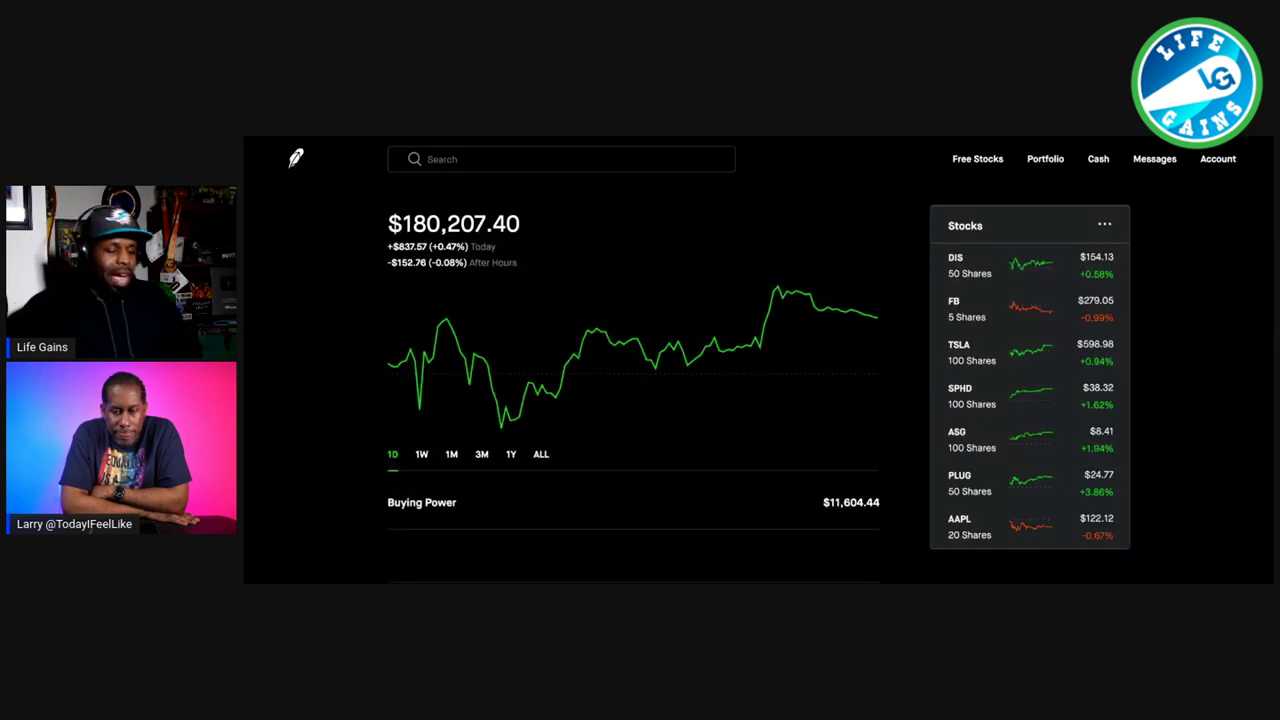